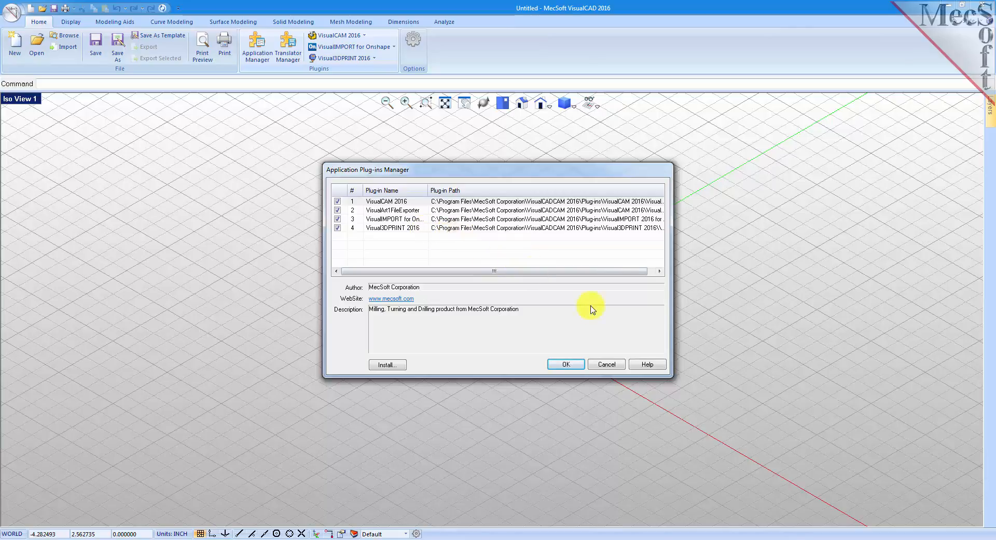
# Consult Chapter 3: Cavity Block of the Visual3DPRINT Quick Start Guide through the plug-in's welcome resources, and close the guide.
pyautogui.click(606, 364)
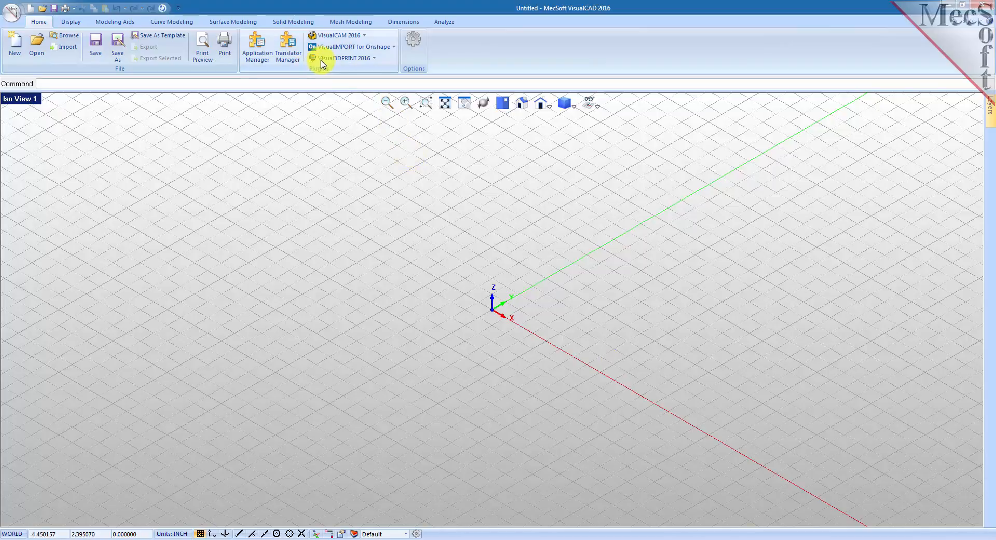
pyautogui.click(375, 58)
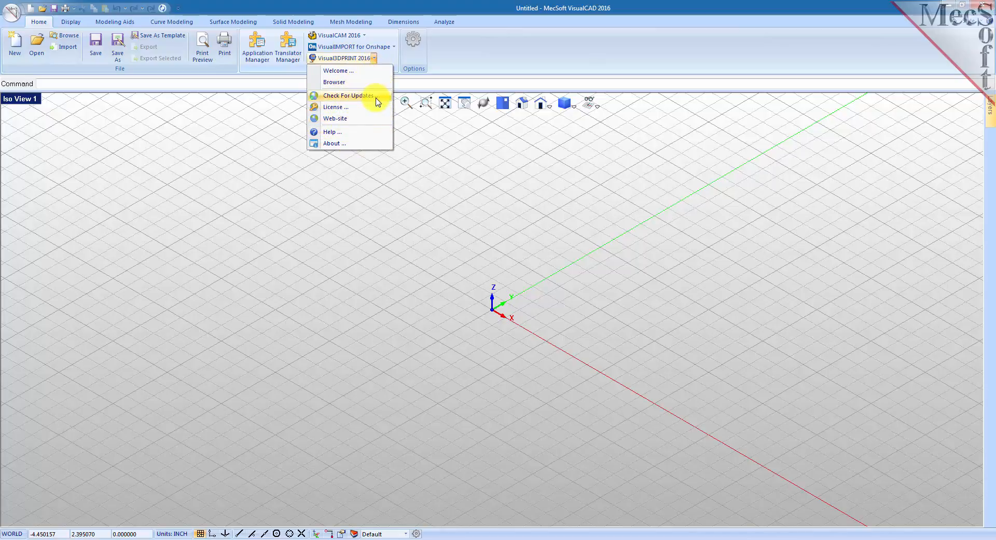
pyautogui.click(364, 73)
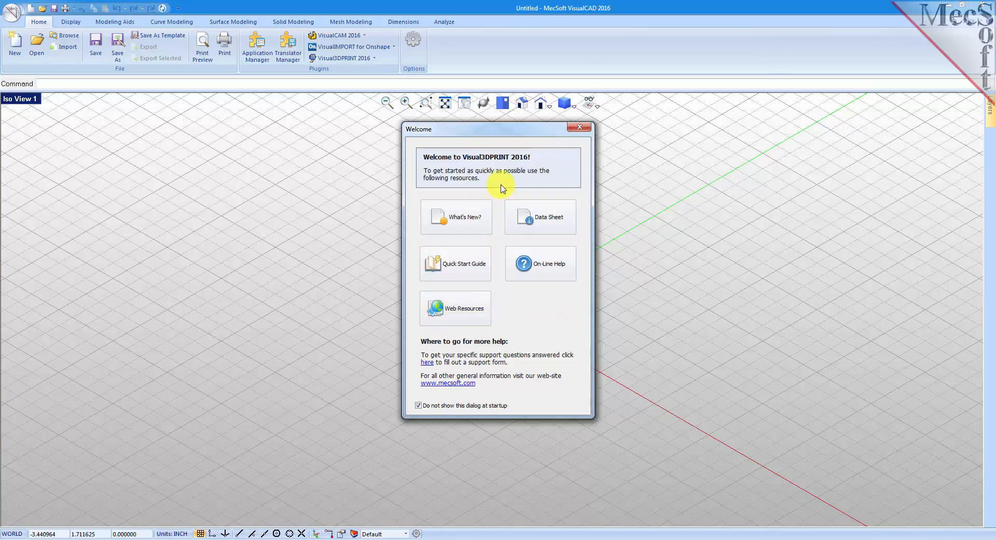
pyautogui.click(478, 274)
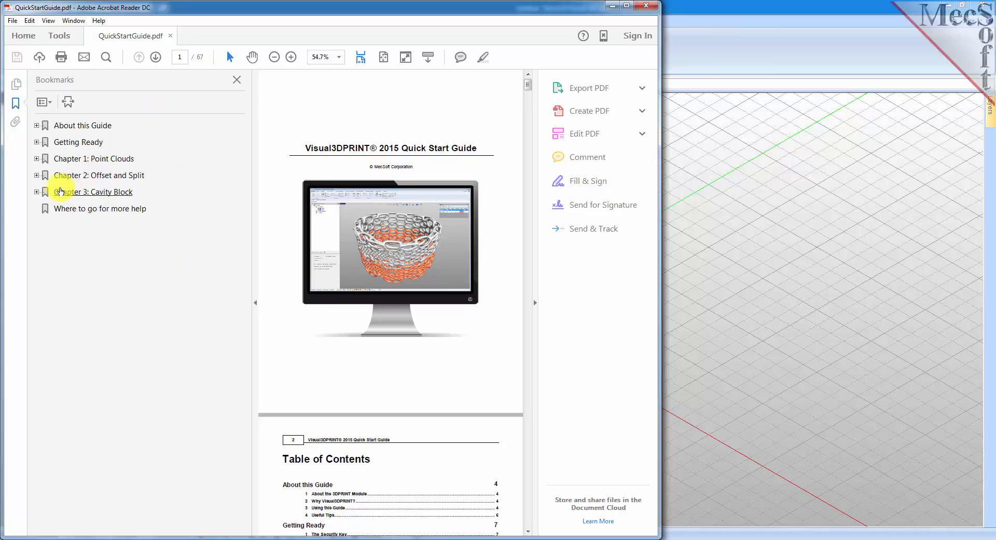
pyautogui.click(110, 196)
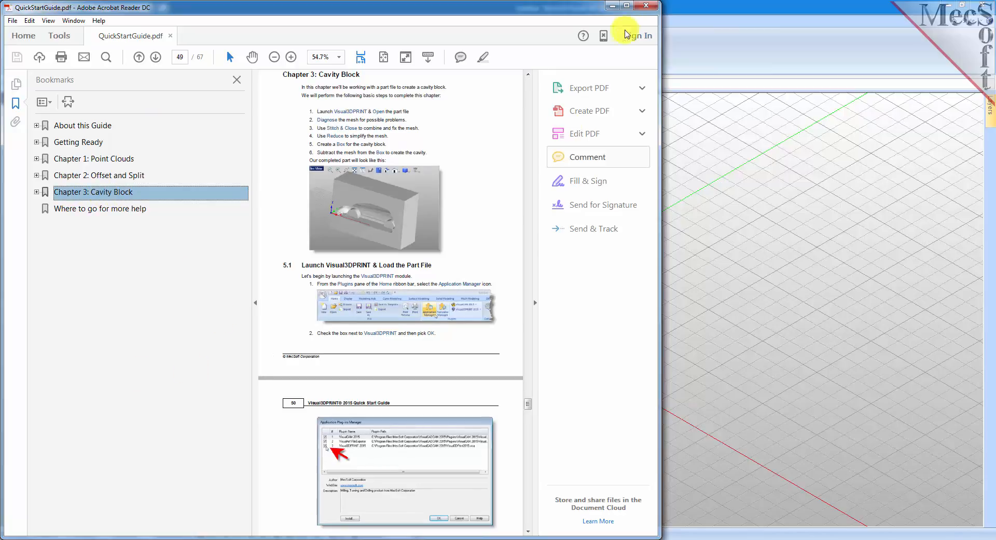
pyautogui.click(644, 6)
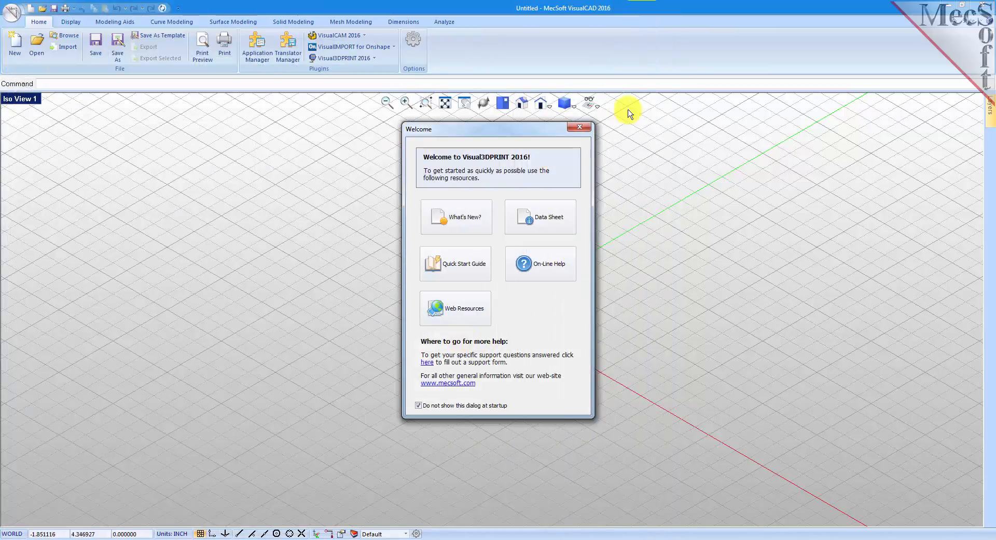
pyautogui.click(578, 129)
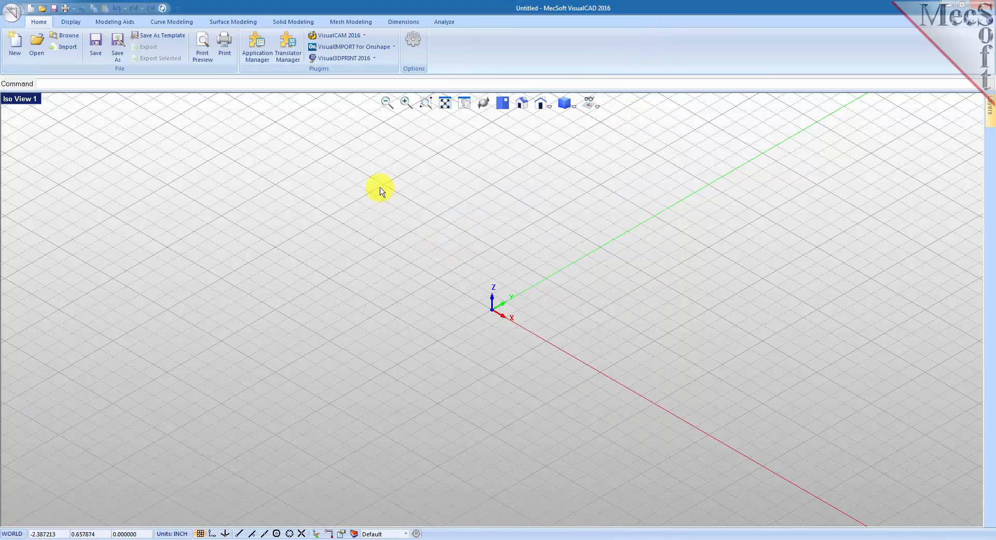
# Open the Visual3DPRINT browser and review its Create, Model, Inspect & Modify, Repair and 3D Print tool sets.
pyautogui.click(374, 58)
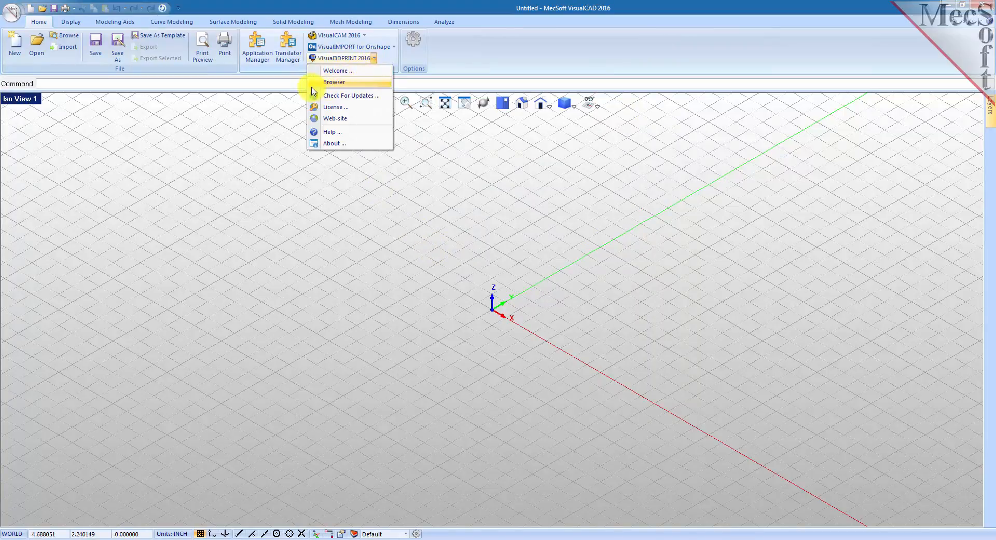
pyautogui.click(362, 87)
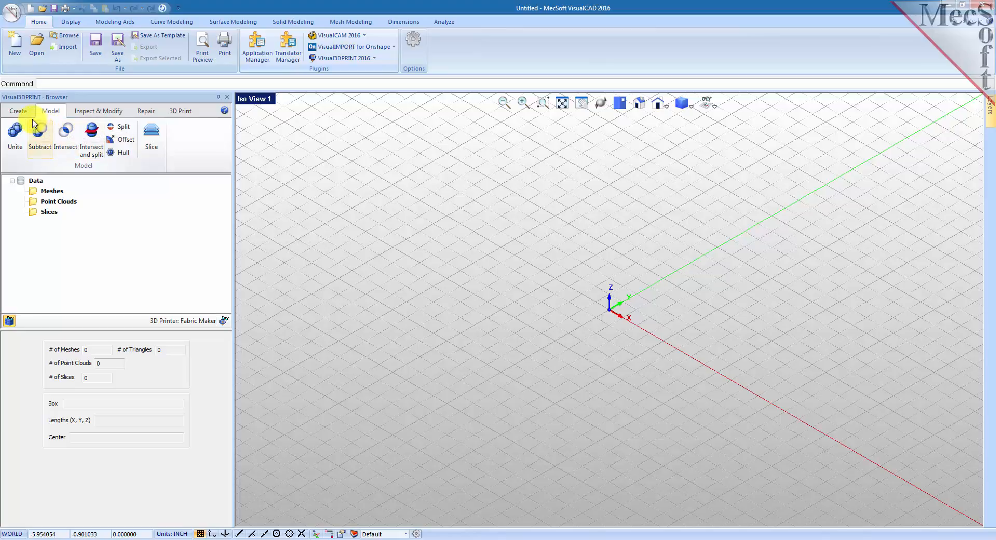
pyautogui.click(19, 112)
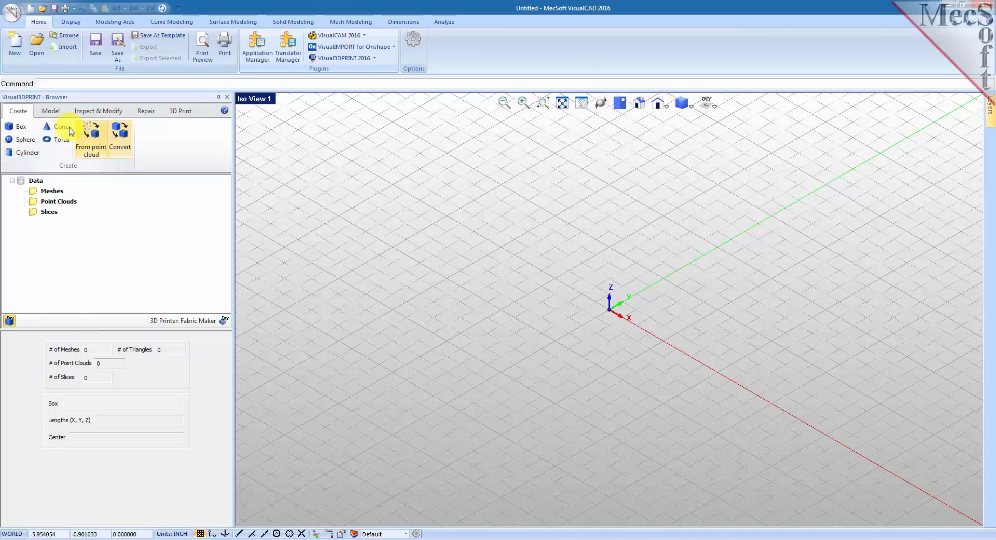
pyautogui.click(52, 114)
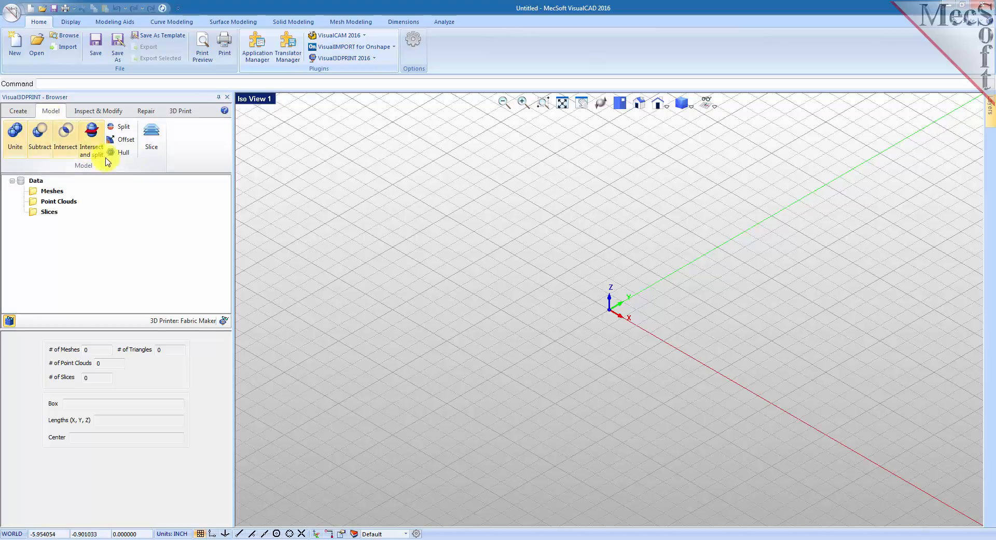
pyautogui.click(99, 111)
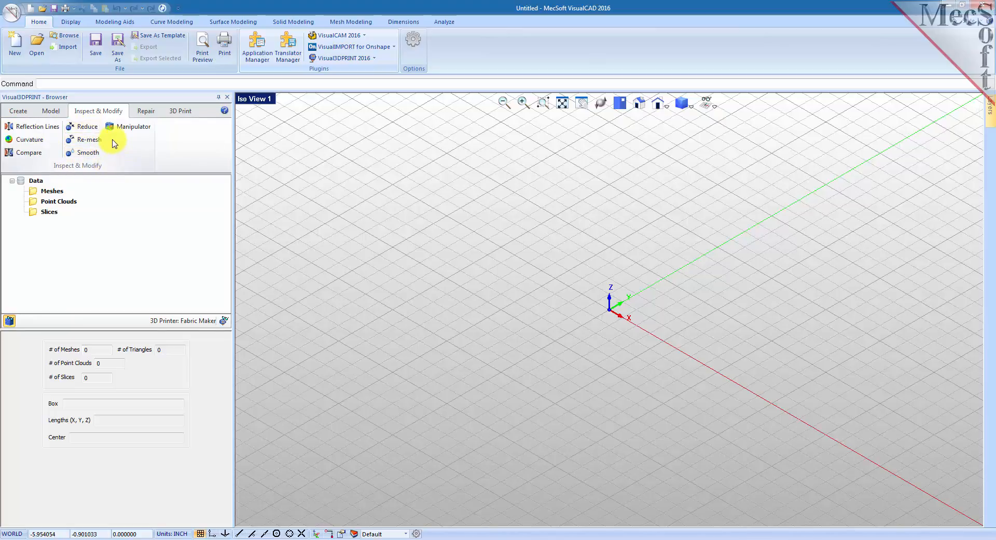
pyautogui.click(145, 111)
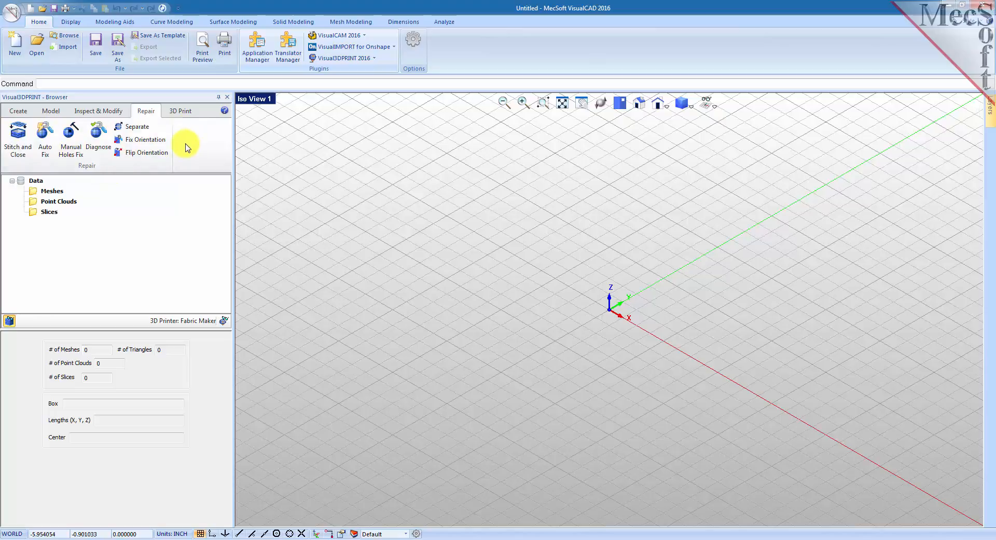
pyautogui.click(184, 111)
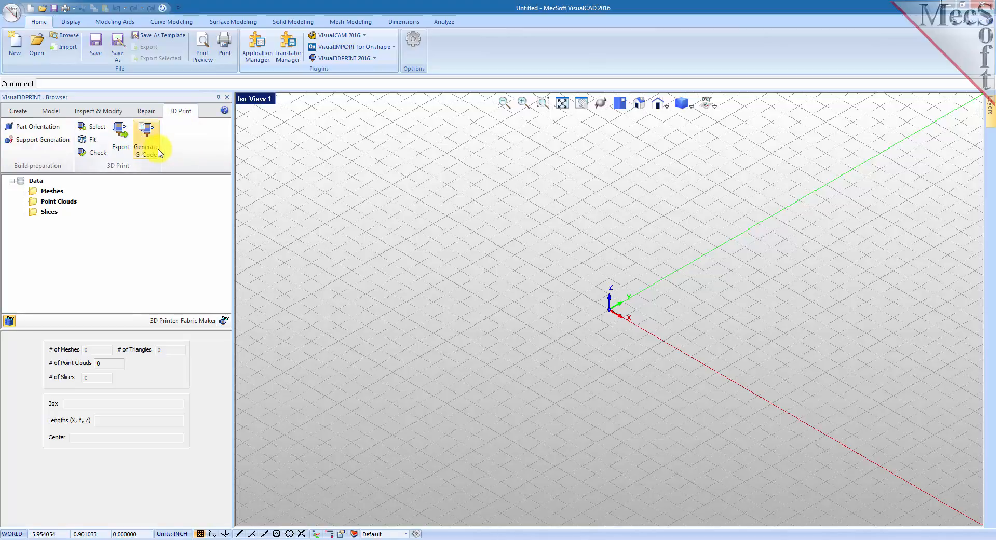
pyautogui.click(19, 111)
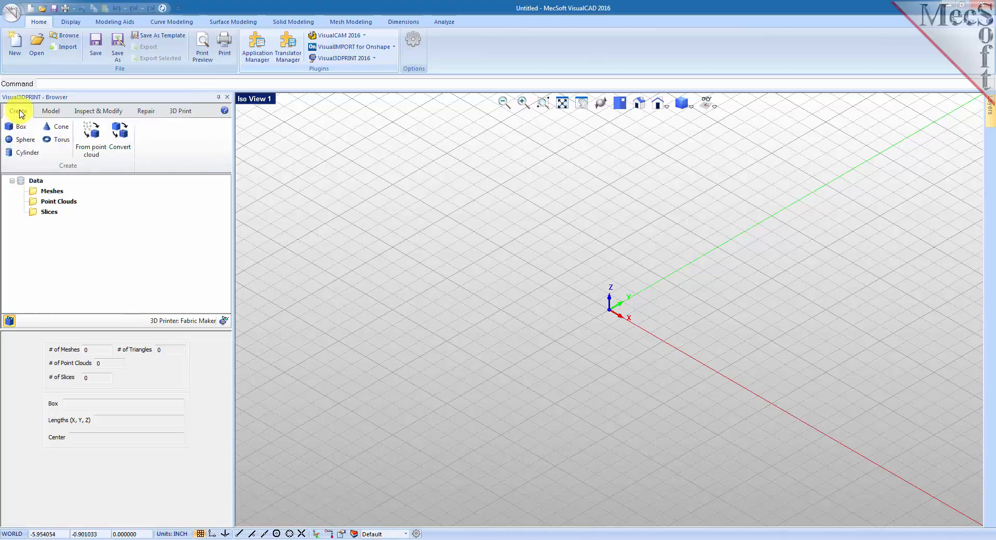
# Open the part file CarModel.vcp from the Visual3DPRINT 2016 QuickStart folder.
pyautogui.click(13, 17)
pyautogui.click(33, 63)
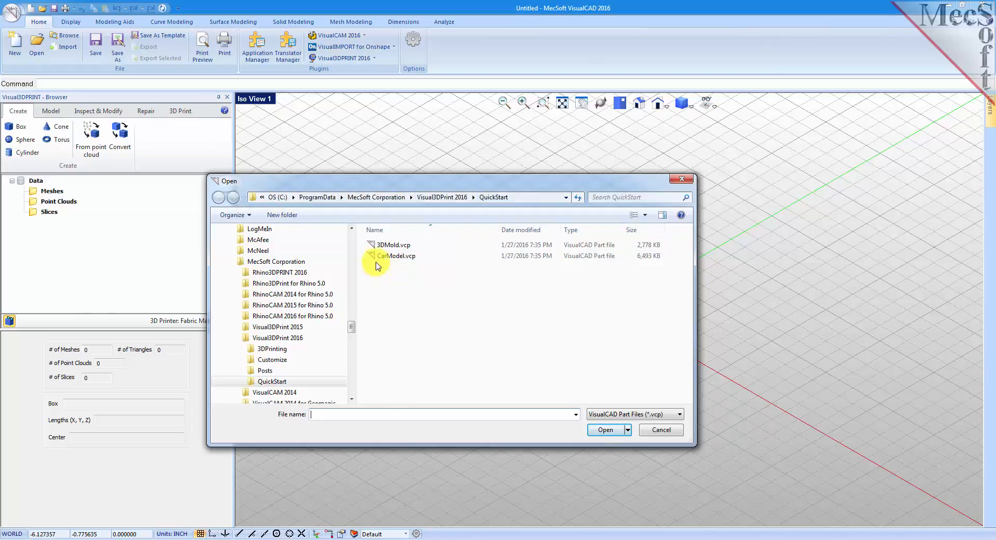
pyautogui.doubleClick(404, 258)
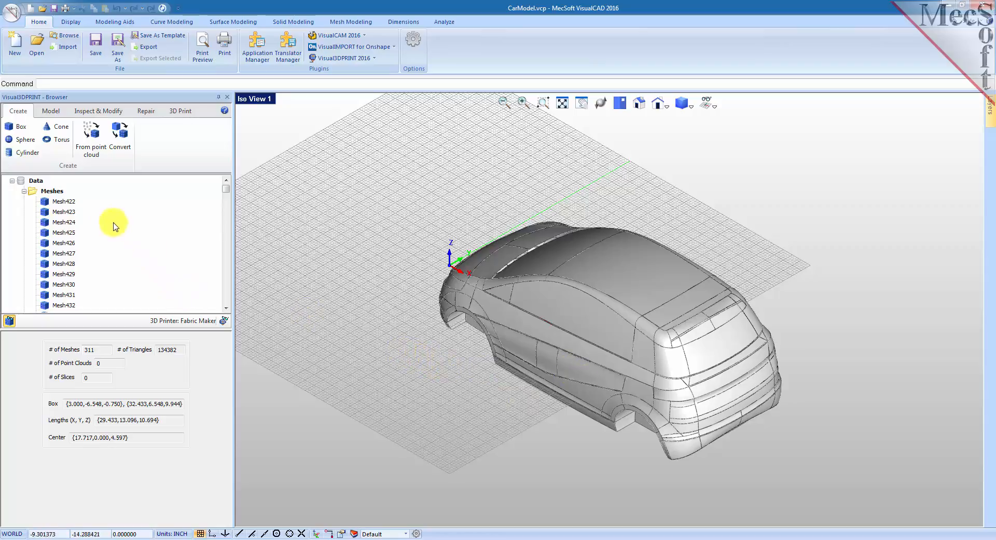
# Examine which areas of the car body individual meshes cover, and highlight the whole mesh collection before clearing the selection.
pyautogui.moveTo(227, 190); pyautogui.dragTo(100, 187)
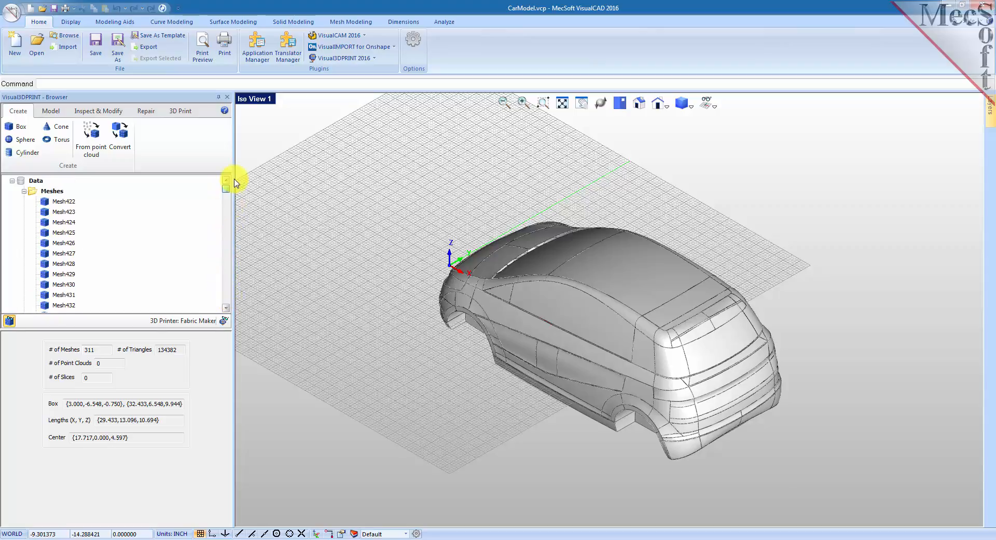
pyautogui.click(63, 211)
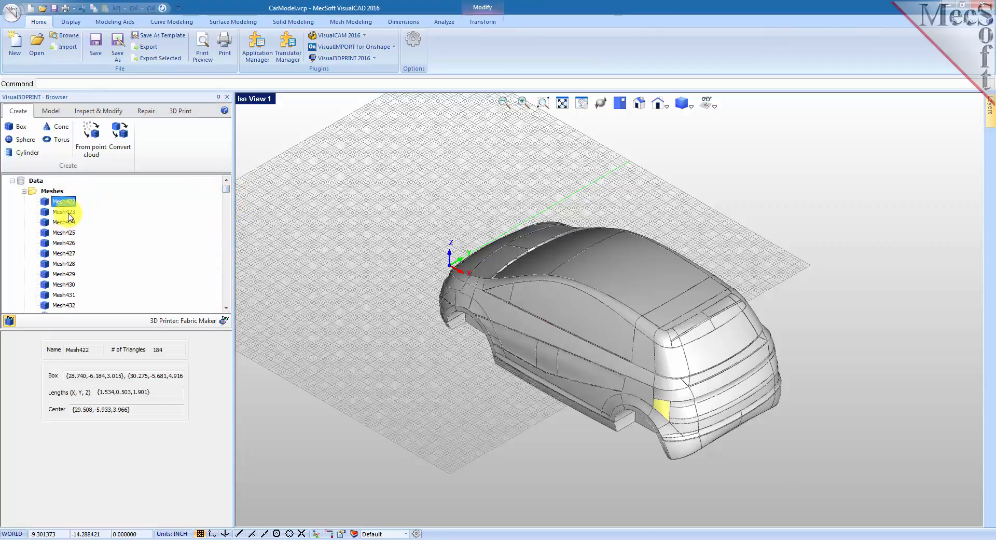
pyautogui.click(64, 232)
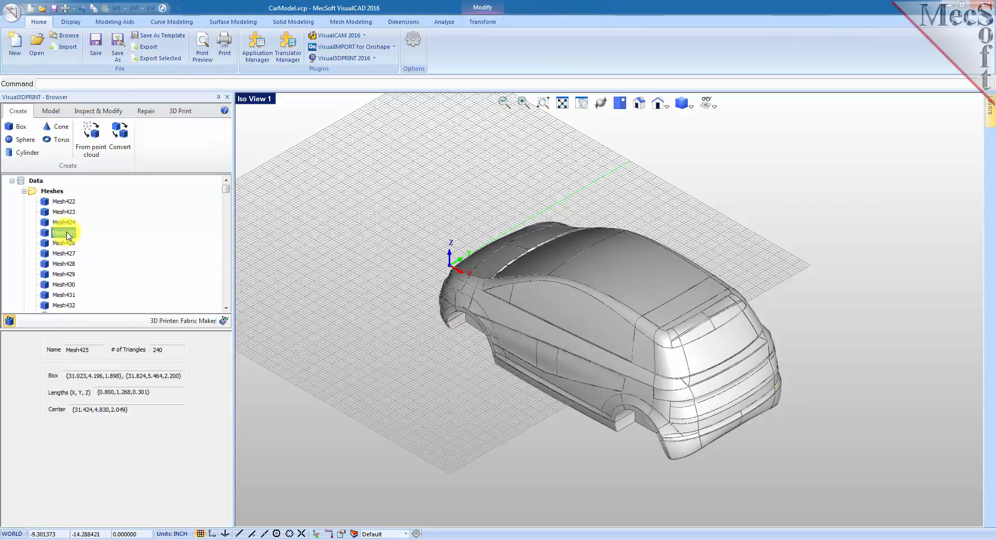
pyautogui.click(49, 193)
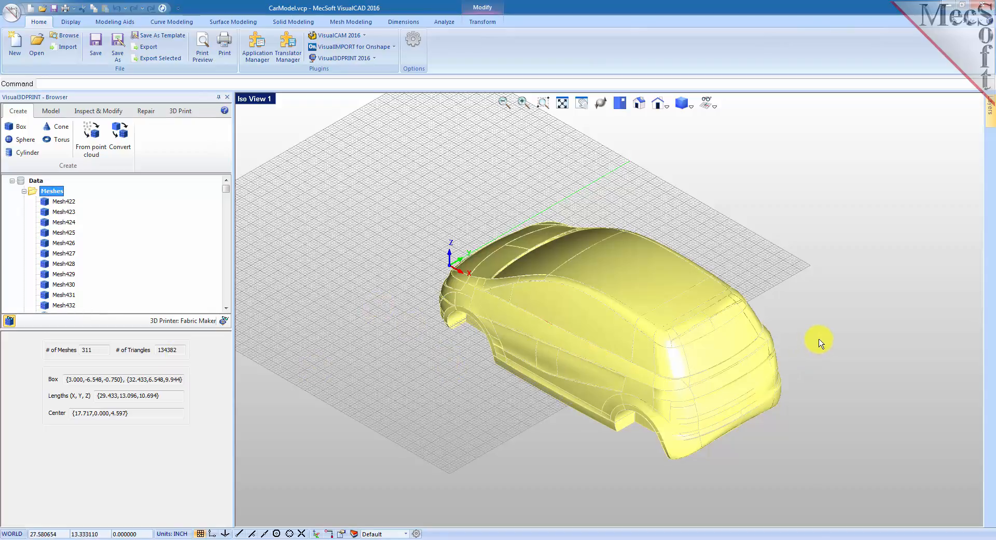
pyautogui.click(866, 297)
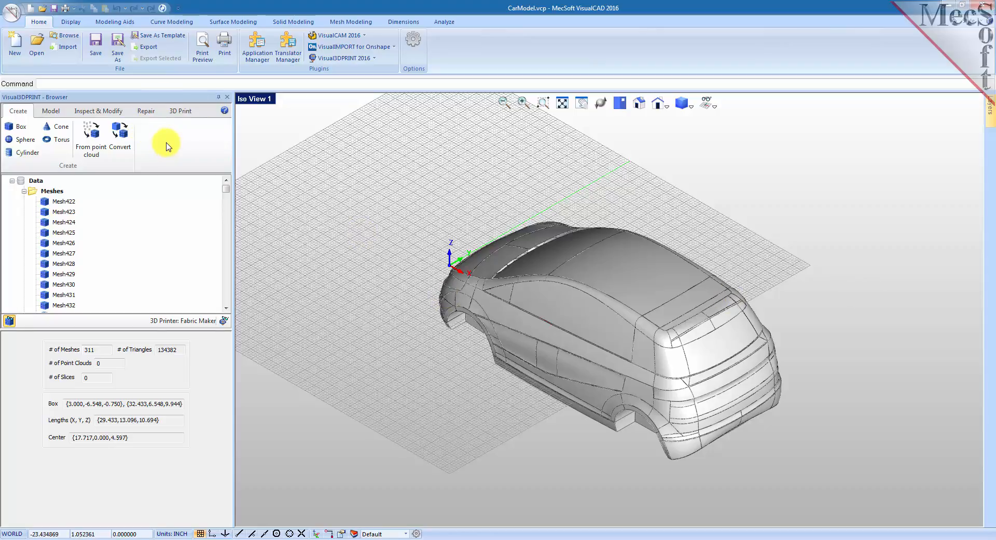
# Diagnose all the car's meshes with every edge, triangle and vertex check enabled, and examine the flagged problems on the body.
pyautogui.click(118, 112)
pyautogui.click(145, 110)
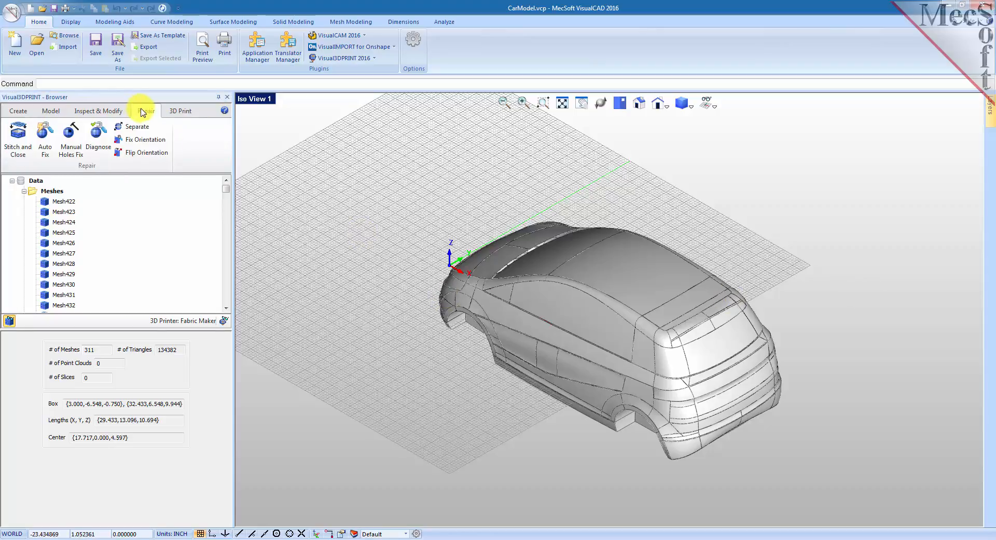
pyautogui.click(99, 151)
pyautogui.moveTo(408, 158); pyautogui.dragTo(854, 485)
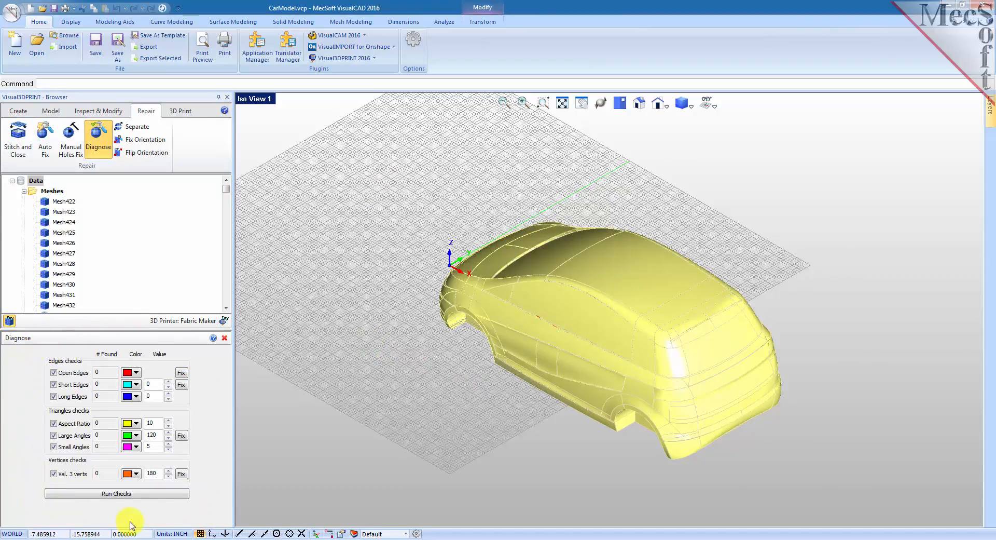
pyautogui.click(120, 493)
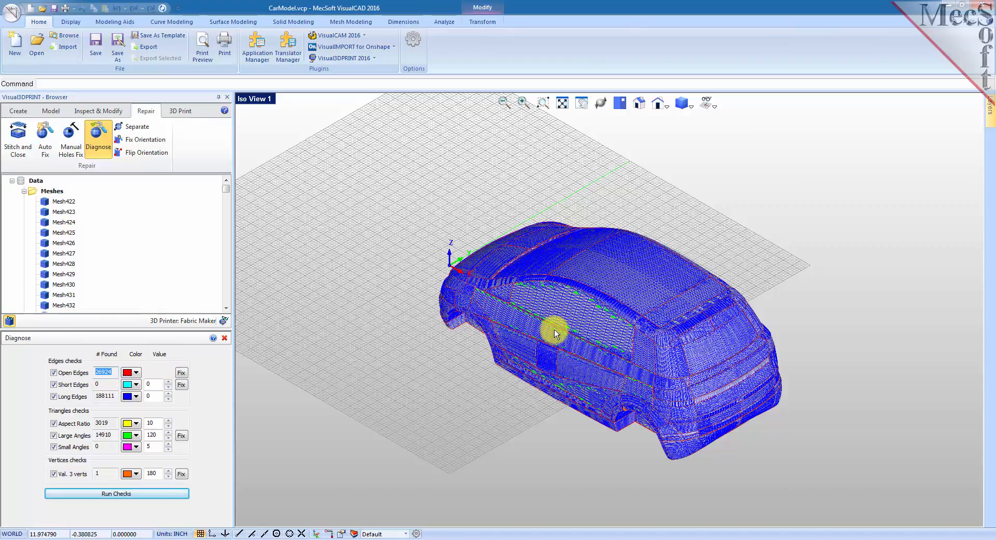
pyautogui.moveTo(585, 409); pyautogui.dragTo(649, 307, button='right')
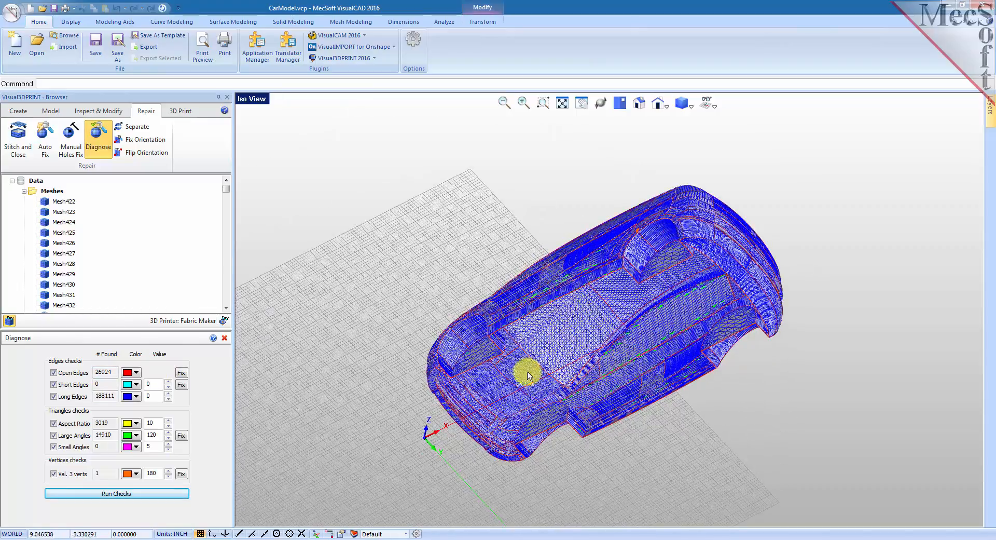
pyautogui.moveTo(594, 326); pyautogui.dragTo(595, 383, button='right')
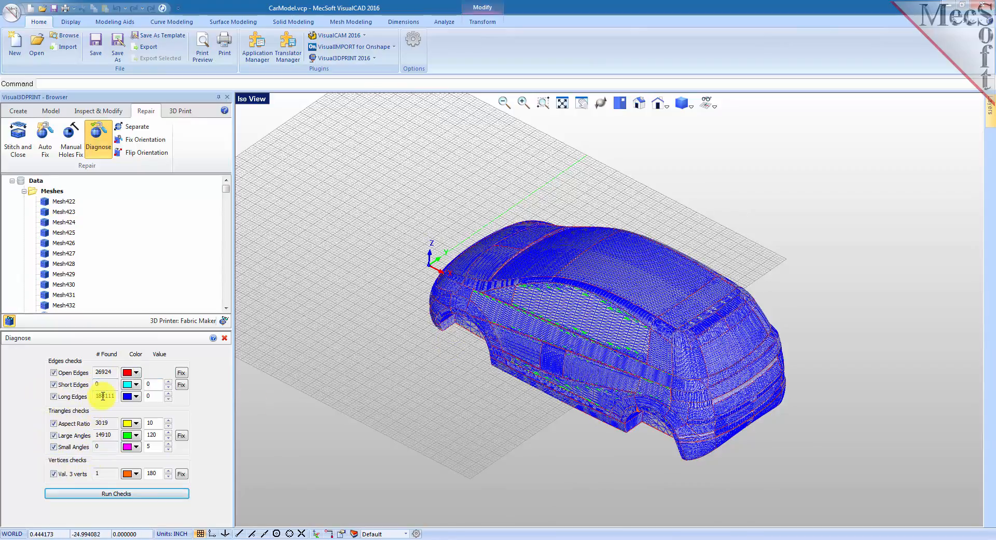
pyautogui.click(224, 337)
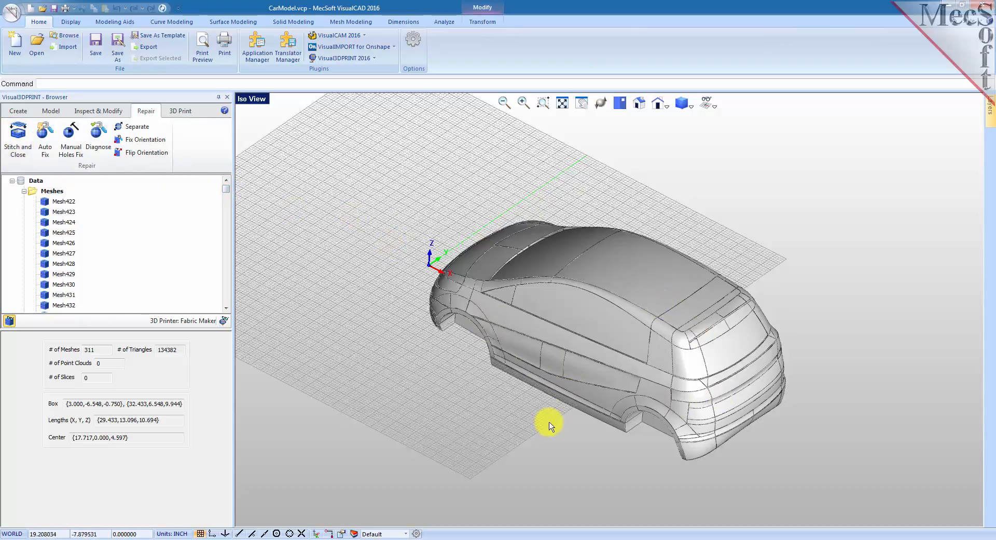
# Stitch and close all the car body's meshes into a single mesh.
pyautogui.moveTo(549, 424); pyautogui.dragTo(527, 332, button='right')
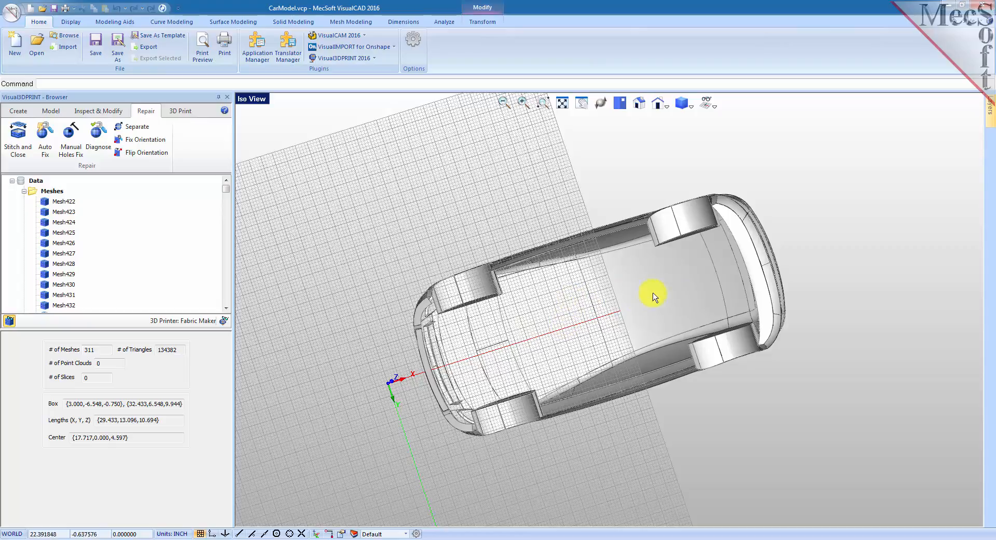
pyautogui.moveTo(575, 306); pyautogui.dragTo(543, 374, button='right')
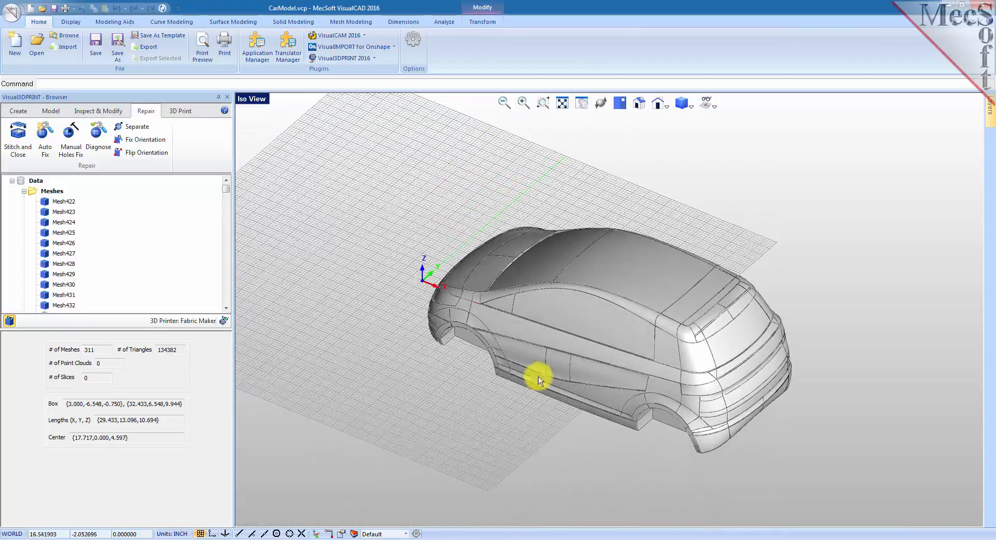
pyautogui.click(16, 139)
pyautogui.moveTo(390, 160); pyautogui.dragTo(908, 488)
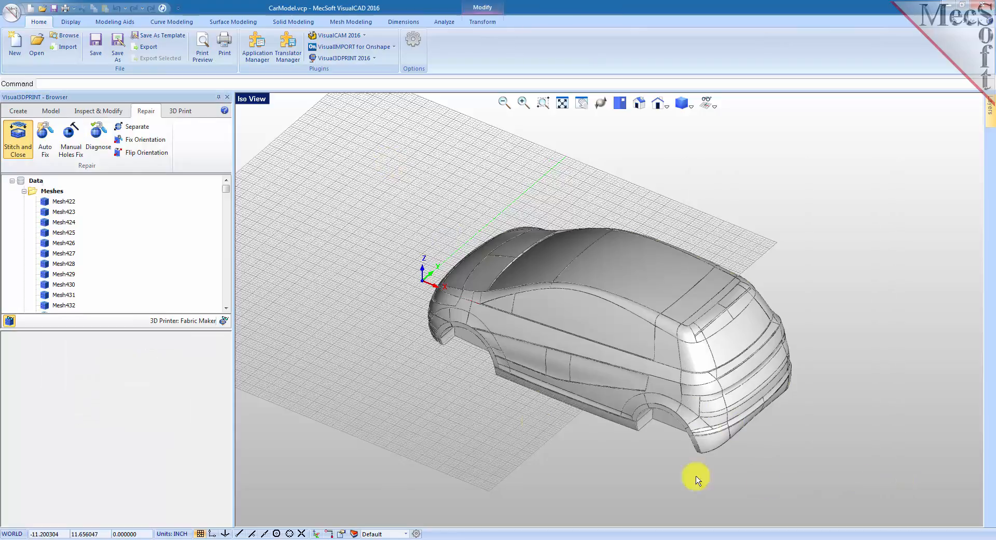
pyautogui.rightClick(382, 288)
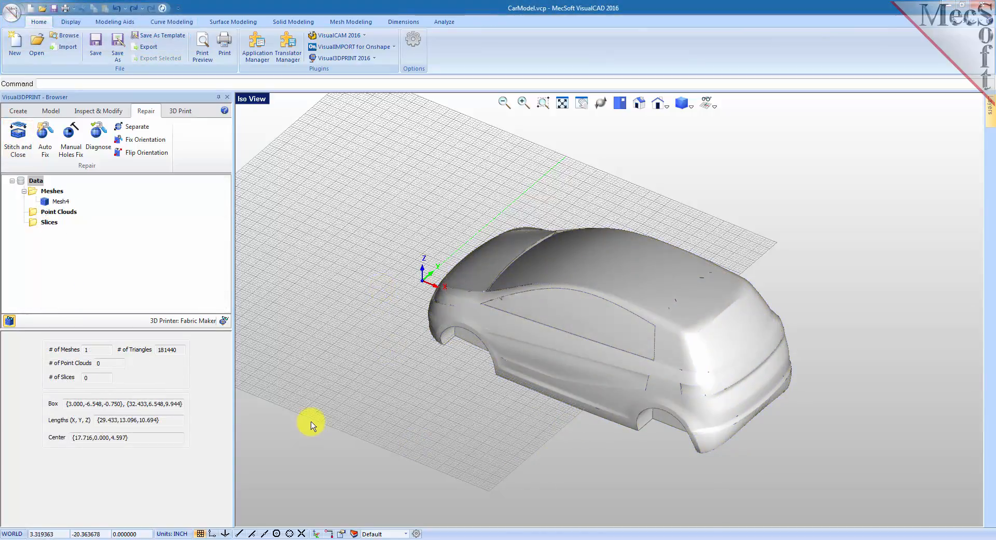
# Select the stitched car mesh and inspect its underside and outer body.
pyautogui.click(71, 203)
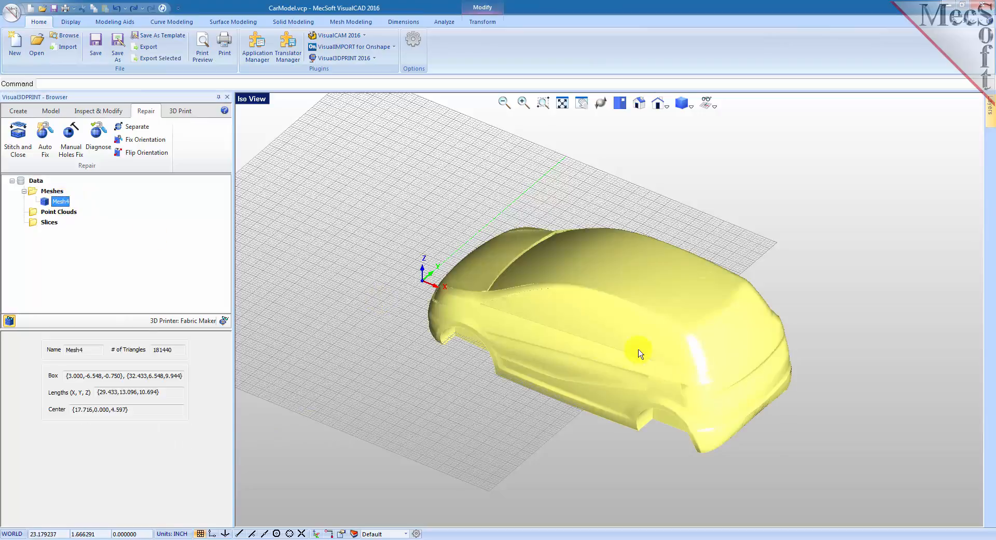
pyautogui.moveTo(512, 362); pyautogui.dragTo(489, 325, button='right')
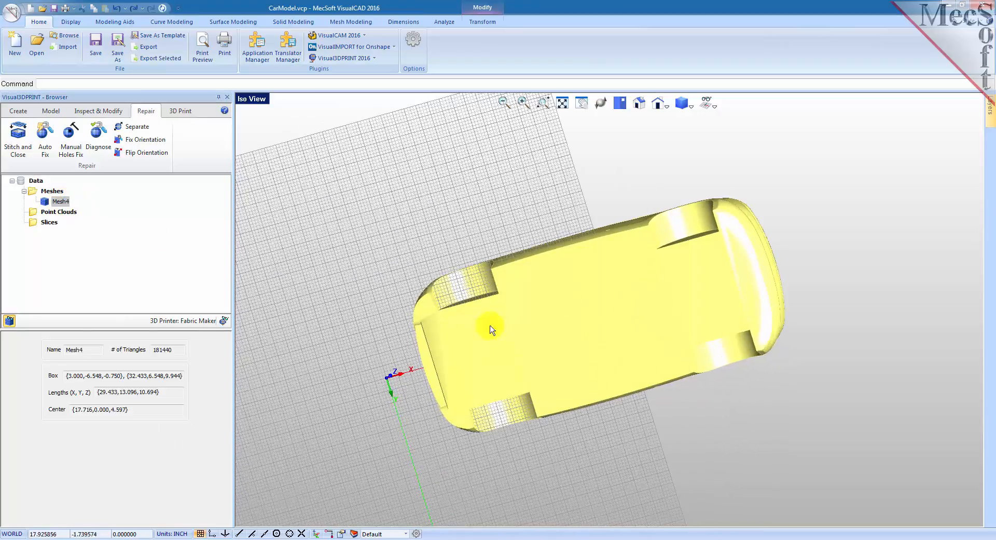
pyautogui.moveTo(590, 329); pyautogui.dragTo(542, 467, button='right')
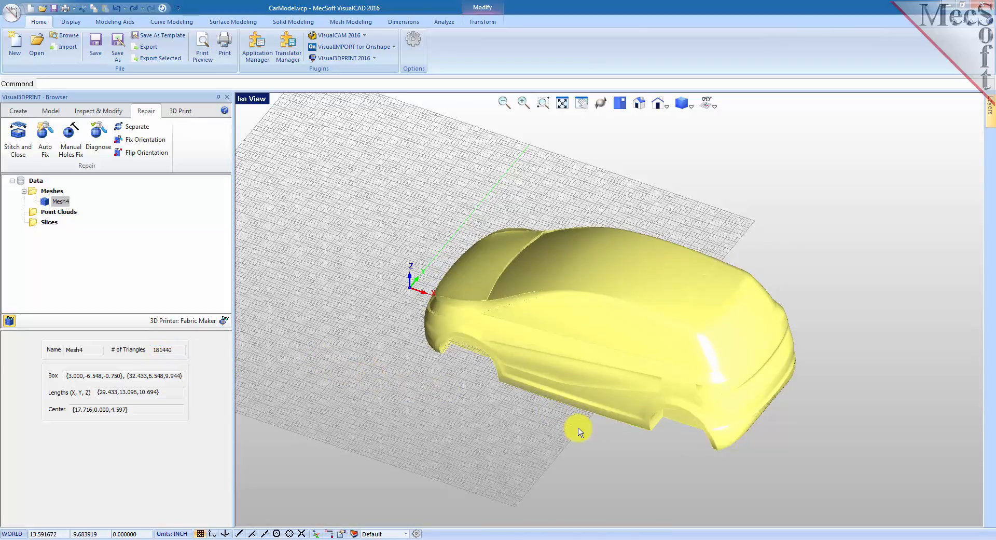
# Run the Diagnose checks on the stitched car mesh for edges, triangles and vertices, examine the open edges result, and close the diagnosis.
pyautogui.click(626, 455)
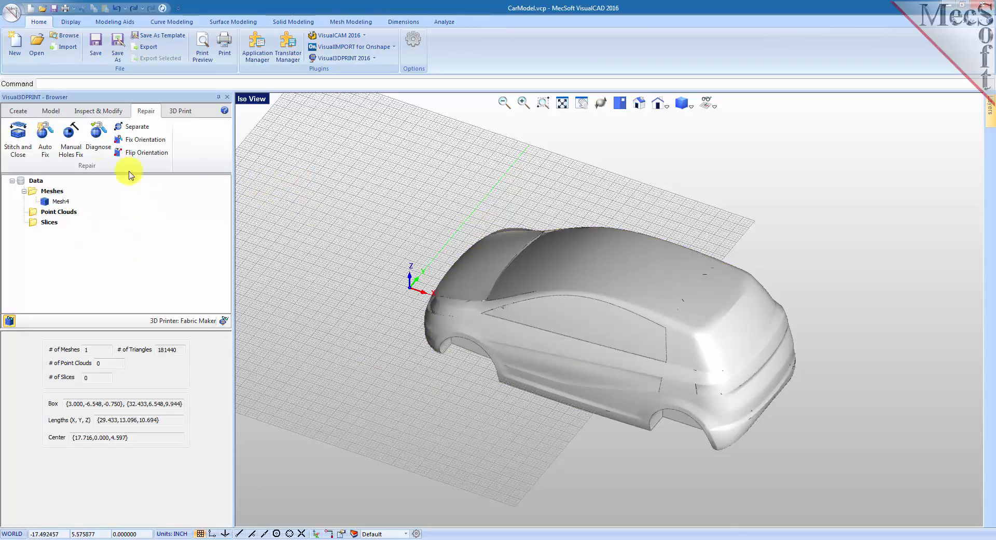
pyautogui.click(98, 141)
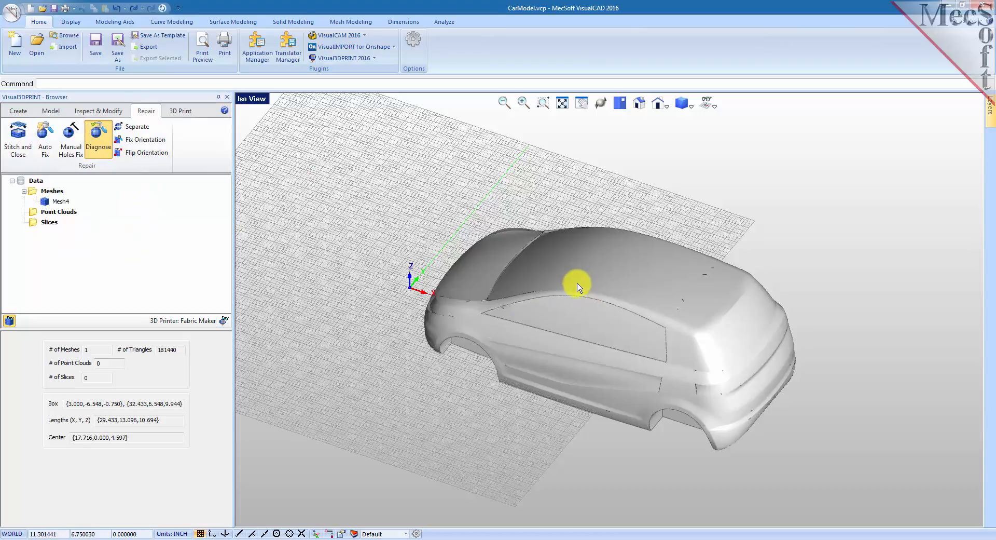
pyautogui.click(575, 286)
pyautogui.rightClick(321, 197)
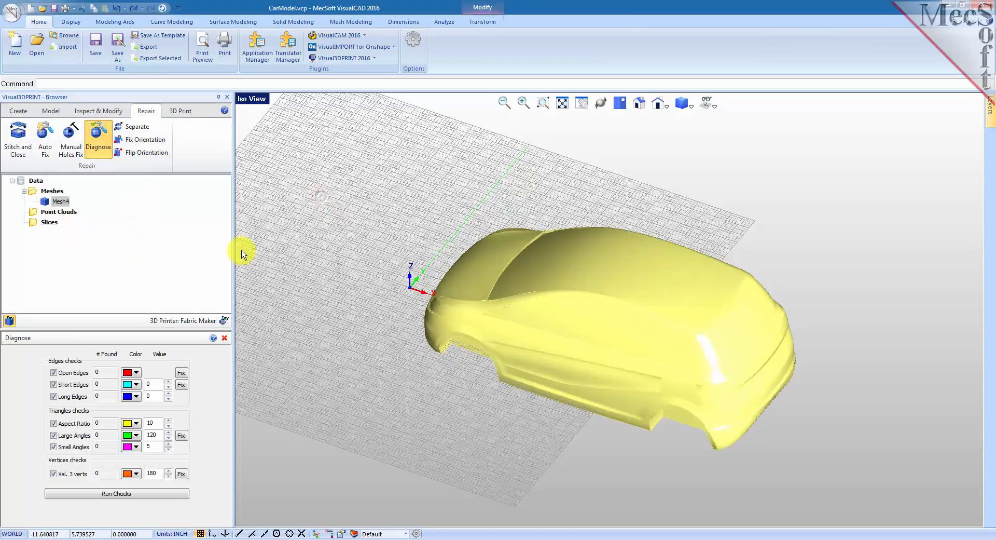
pyautogui.click(103, 495)
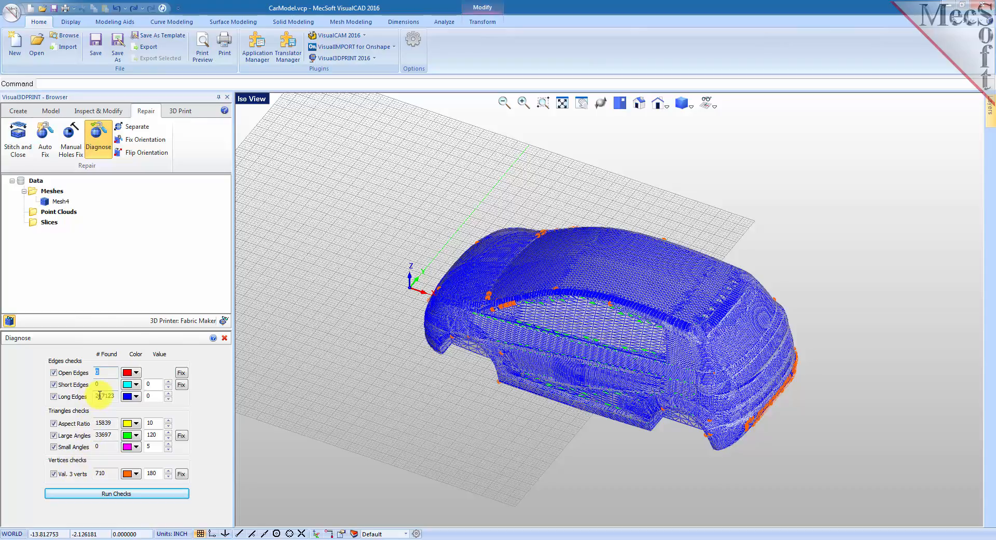
pyautogui.click(226, 339)
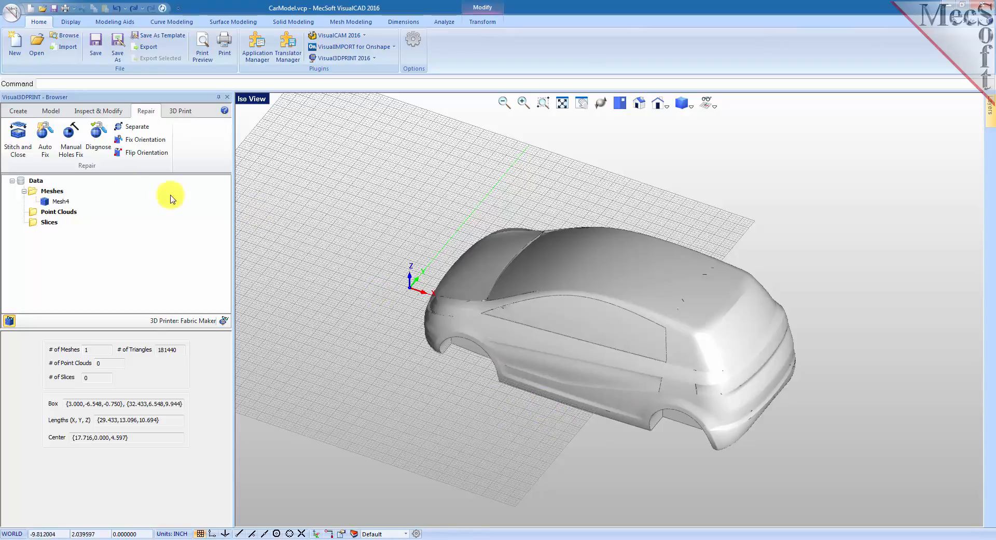
# Reduce the stitched car mesh's triangle count by 34%.
pyautogui.click(95, 109)
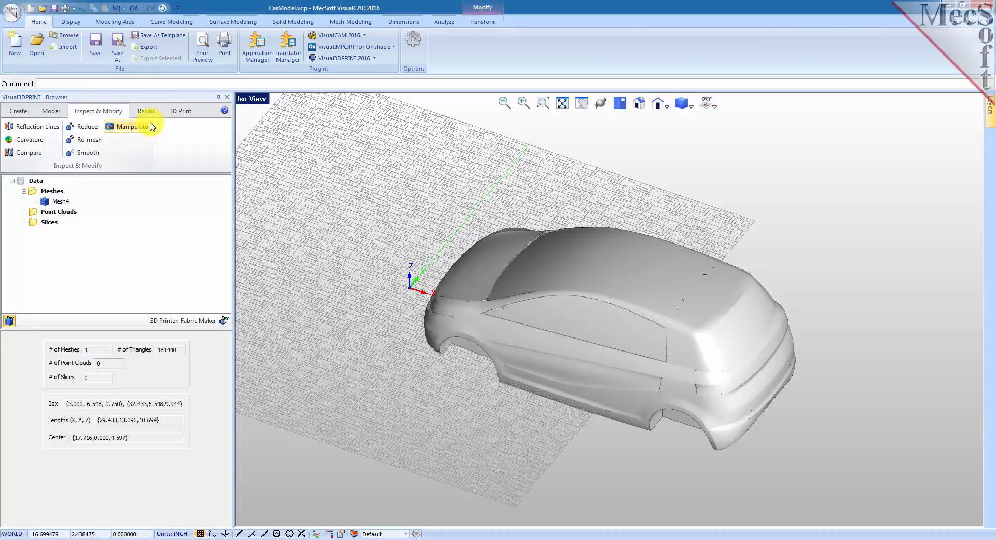
pyautogui.click(87, 127)
pyautogui.click(574, 282)
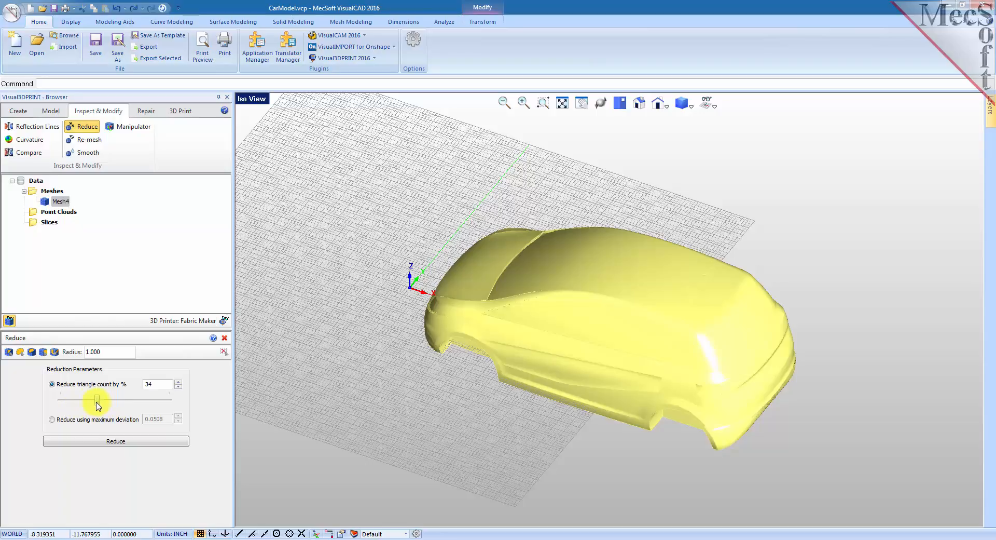
pyautogui.moveTo(96, 404)
pyautogui.mouseDown()
pyautogui.moveTo(118, 403)
pyautogui.moveTo(100, 407)
pyautogui.mouseUp()
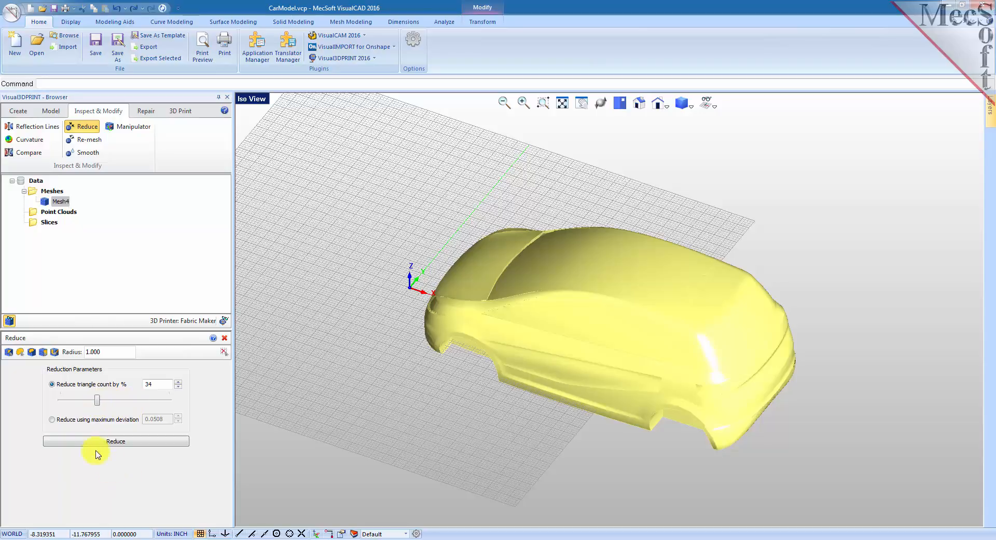
pyautogui.click(117, 442)
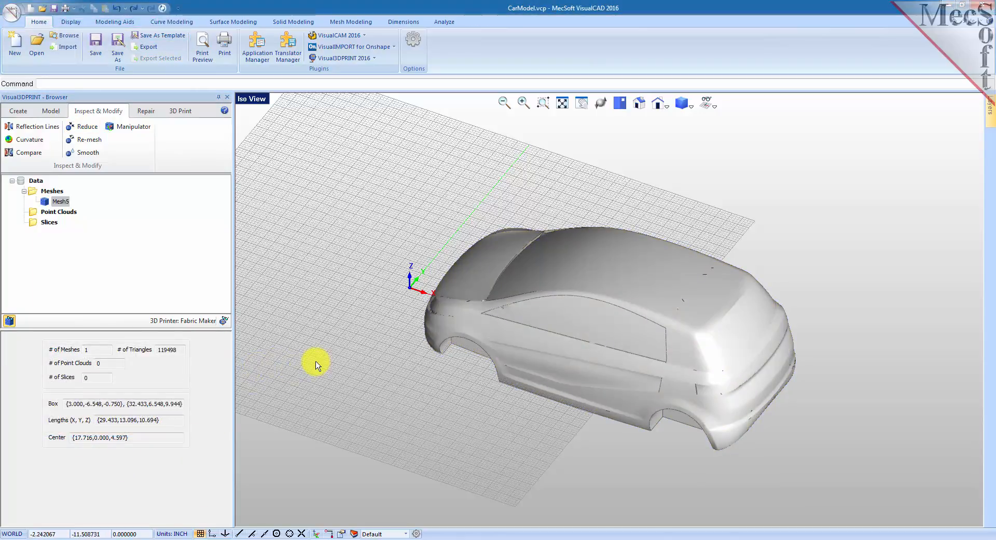
# Select the reduced car mesh to check its triangle count, clear the selection, and inspect the body from several angles.
pyautogui.click(60, 200)
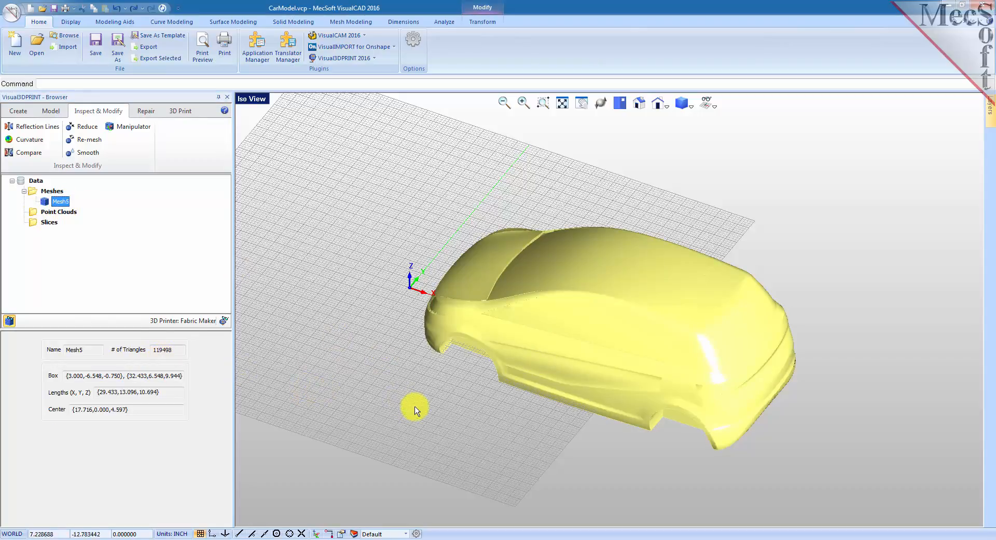
pyautogui.moveTo(540, 447)
pyautogui.mouseDown(button='right')
pyautogui.moveTo(546, 388)
pyautogui.moveTo(561, 374)
pyautogui.moveTo(540, 429)
pyautogui.moveTo(540, 506)
pyautogui.moveTo(540, 429)
pyautogui.moveTo(548, 432)
pyautogui.mouseUp(button='right')
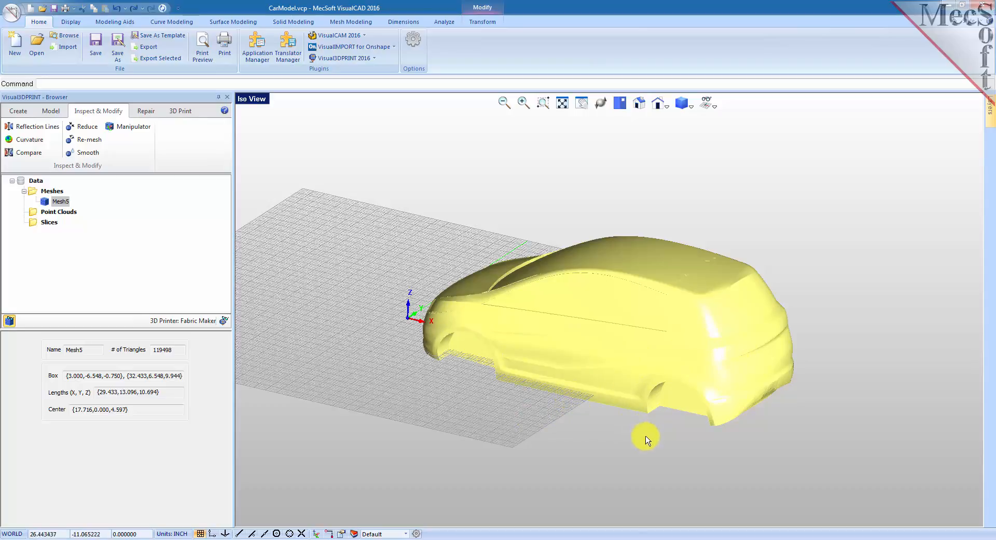
pyautogui.click(404, 440)
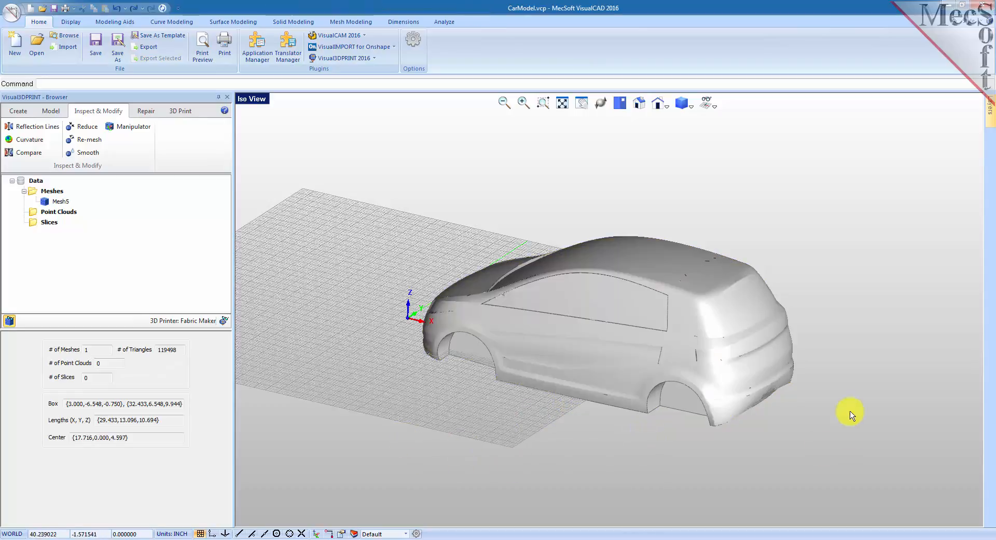
pyautogui.moveTo(852, 411); pyautogui.dragTo(859, 331, button='right')
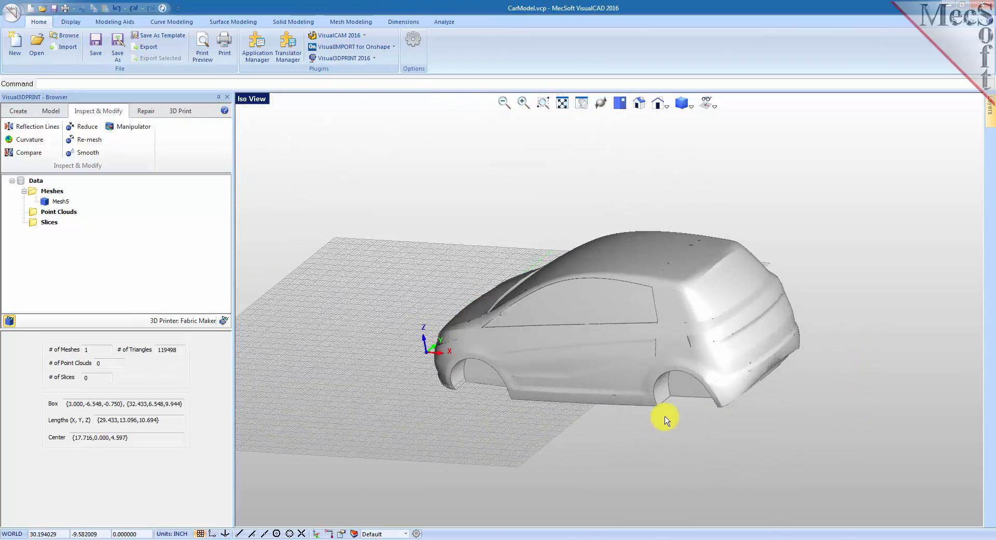
pyautogui.moveTo(663, 415); pyautogui.dragTo(676, 446, button='right')
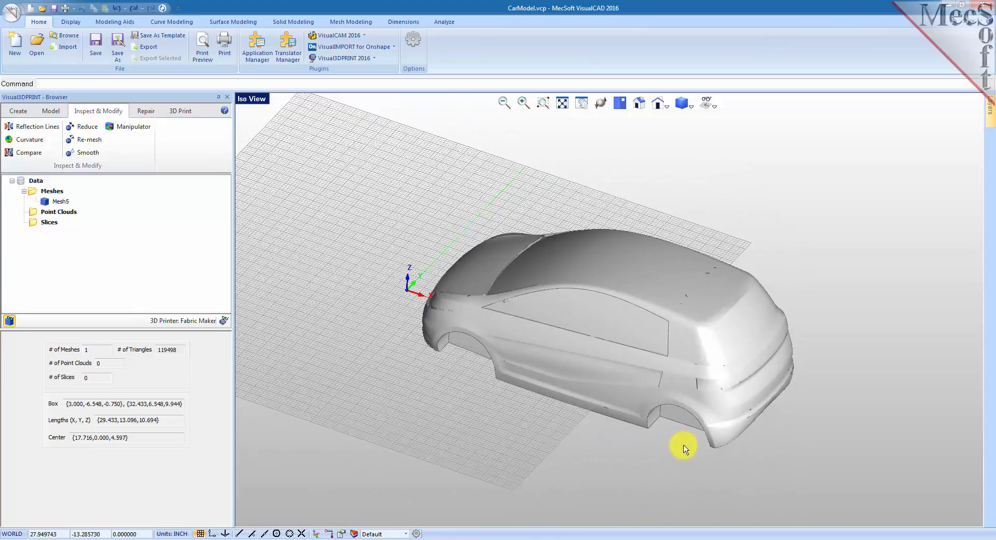
# Split the workspace into a quad viewport layout and enlarge the car in the Right View.
pyautogui.click(251, 99)
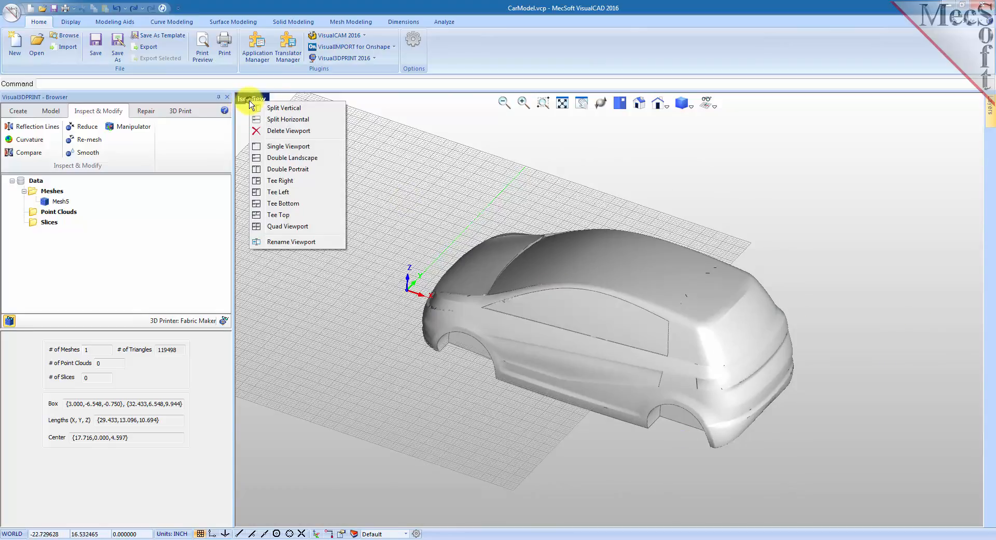
pyautogui.click(285, 227)
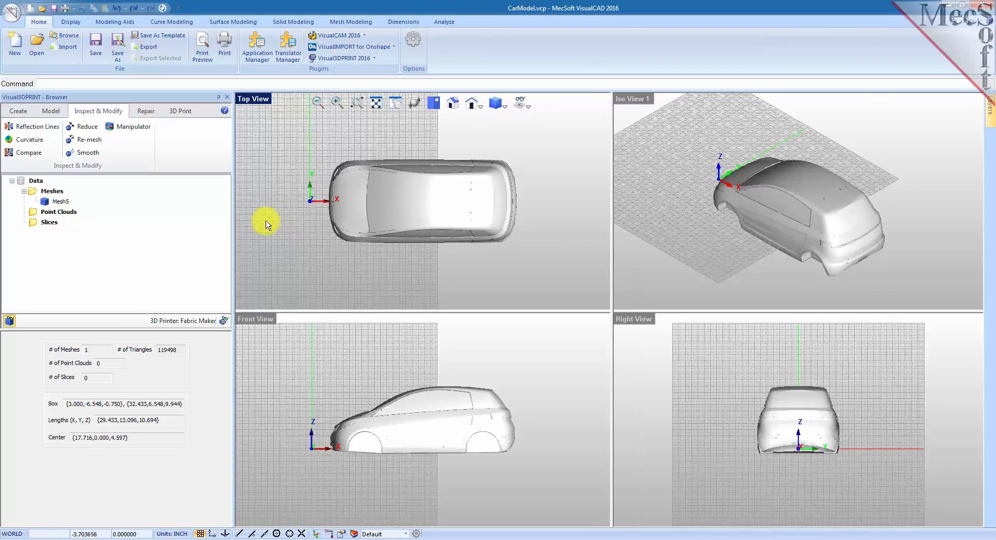
pyautogui.click(813, 441)
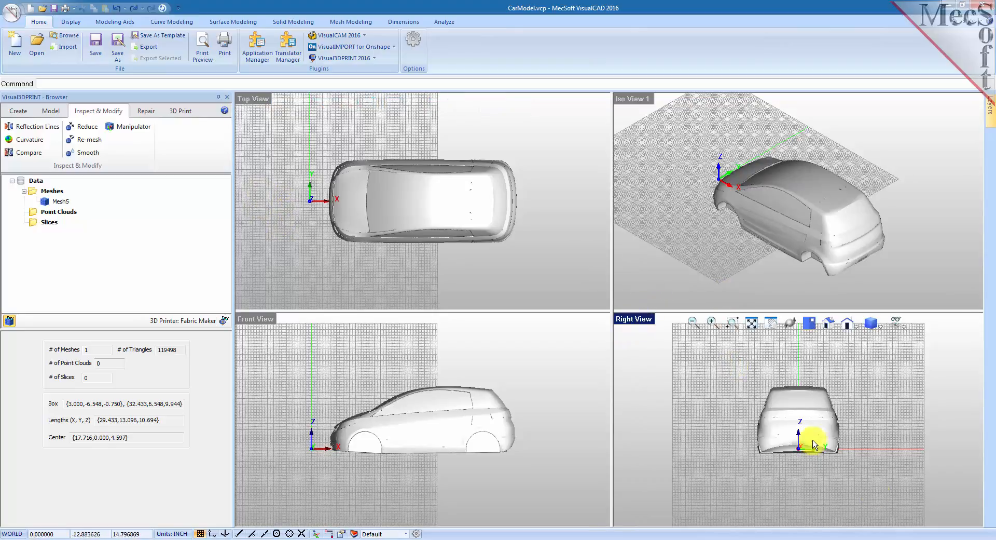
pyautogui.scroll(4, 827, 415)
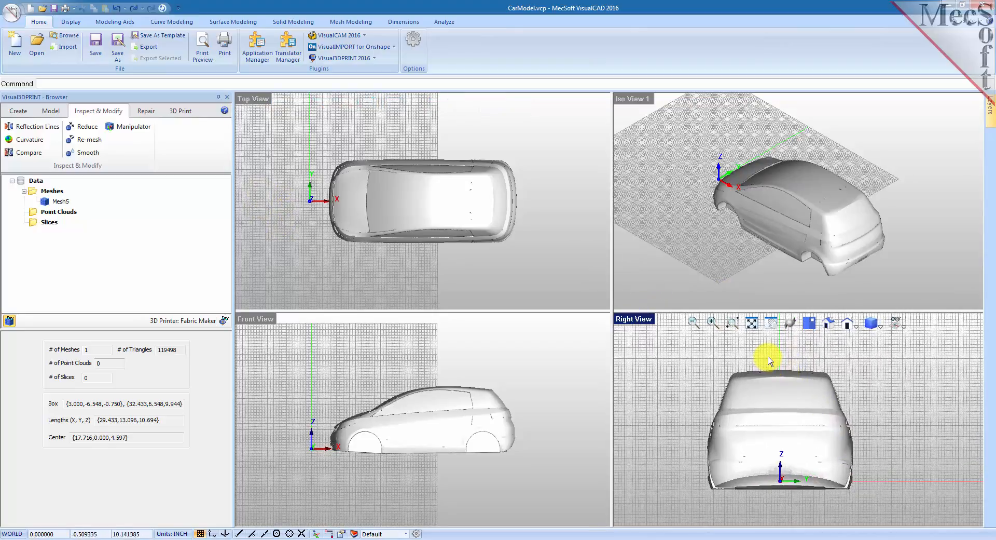
pyautogui.scroll(1, 770, 361)
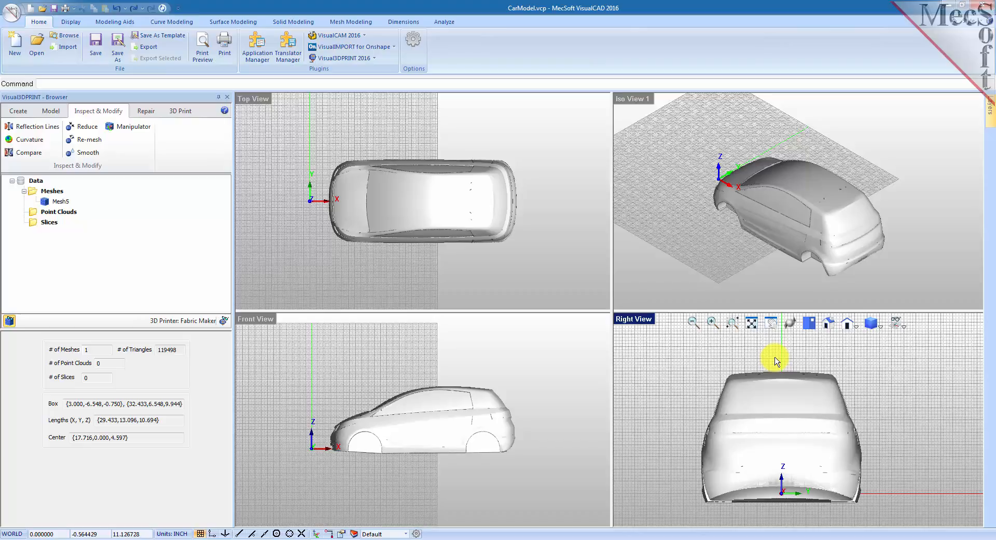
# Create a box mesh around half the car from 0,0,12 to 0,9.25,-3.25, extruded 35.25 inches along the car's length.
pyautogui.click(18, 110)
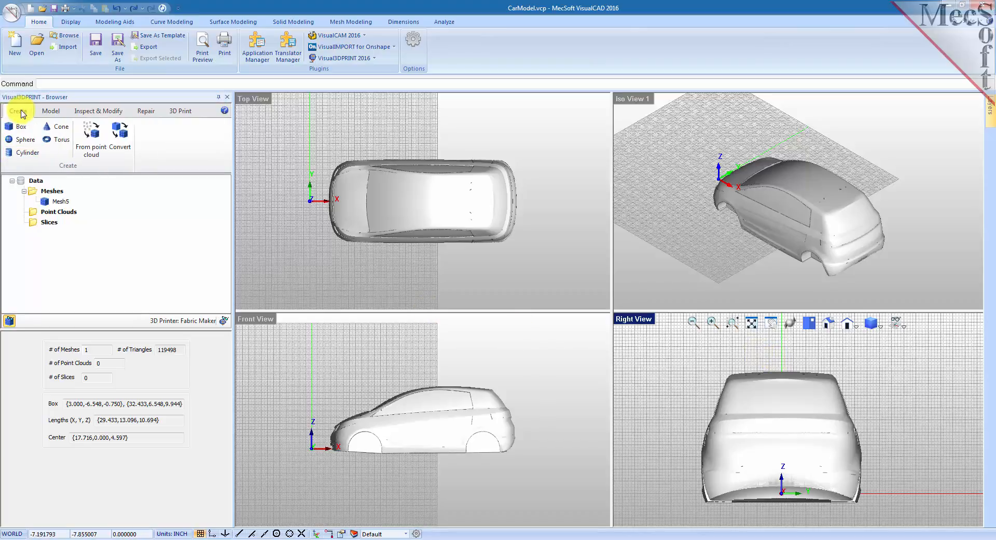
pyautogui.click(21, 127)
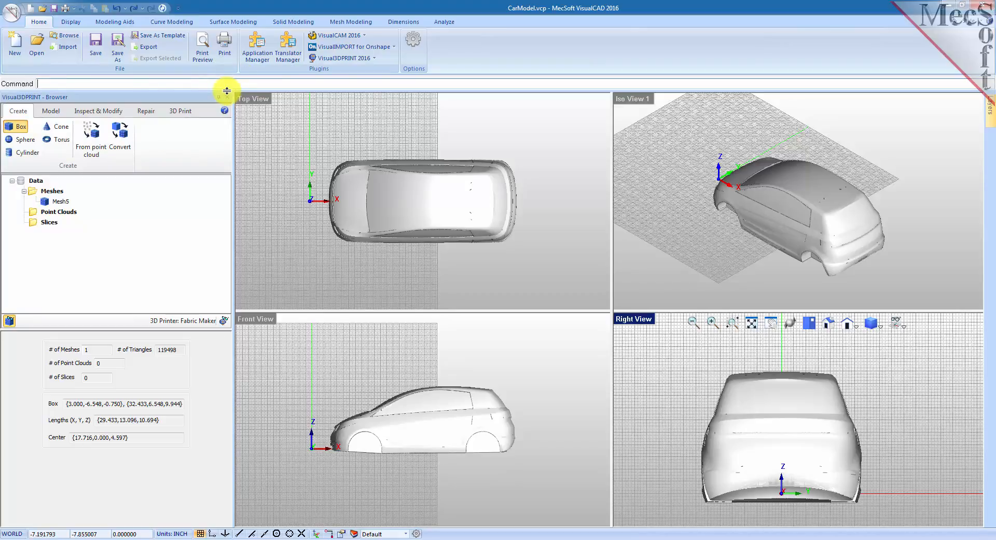
pyautogui.moveTo(227, 91); pyautogui.dragTo(229, 120)
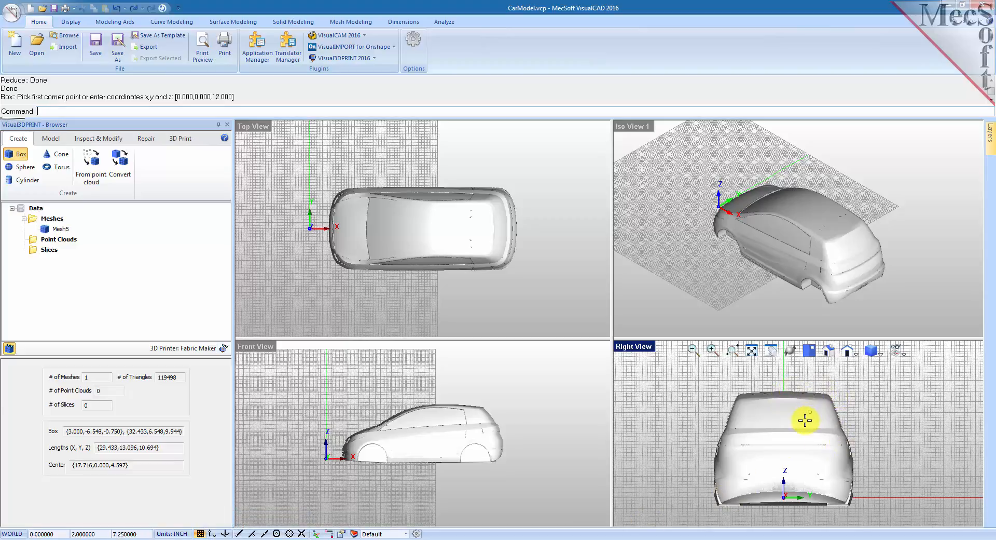
pyautogui.scroll(3, 797, 403)
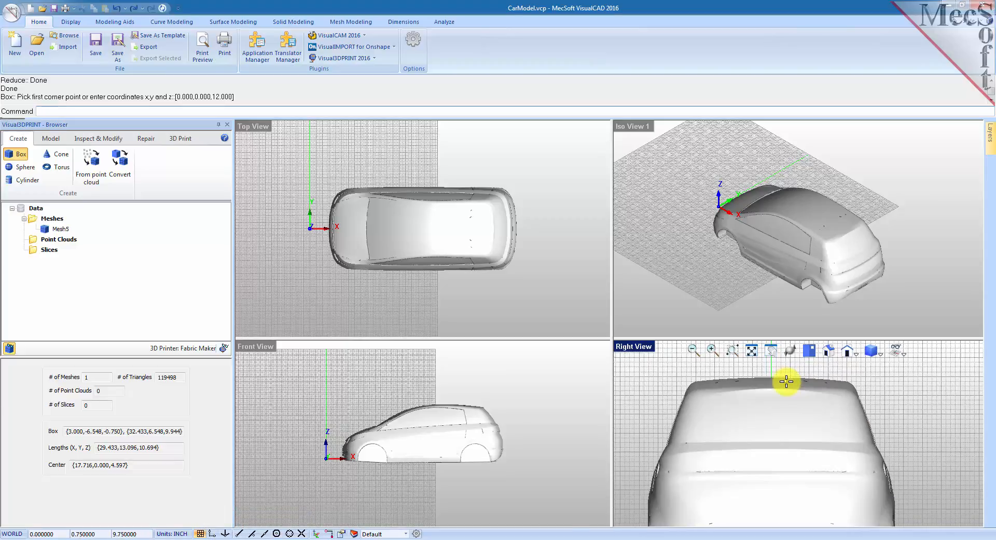
pyautogui.scroll(-2, 786, 377)
pyautogui.scroll(-2, 783, 389)
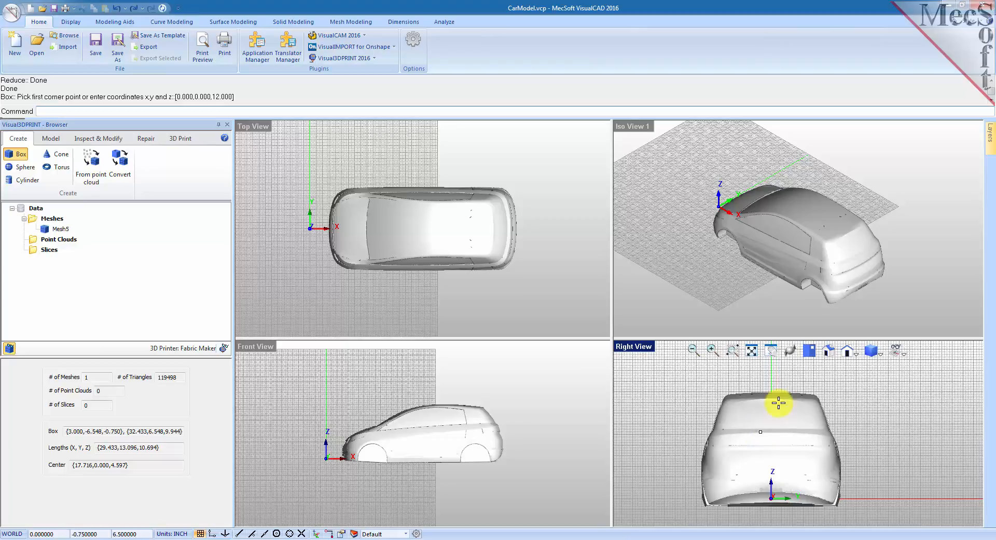
pyautogui.click(770, 370)
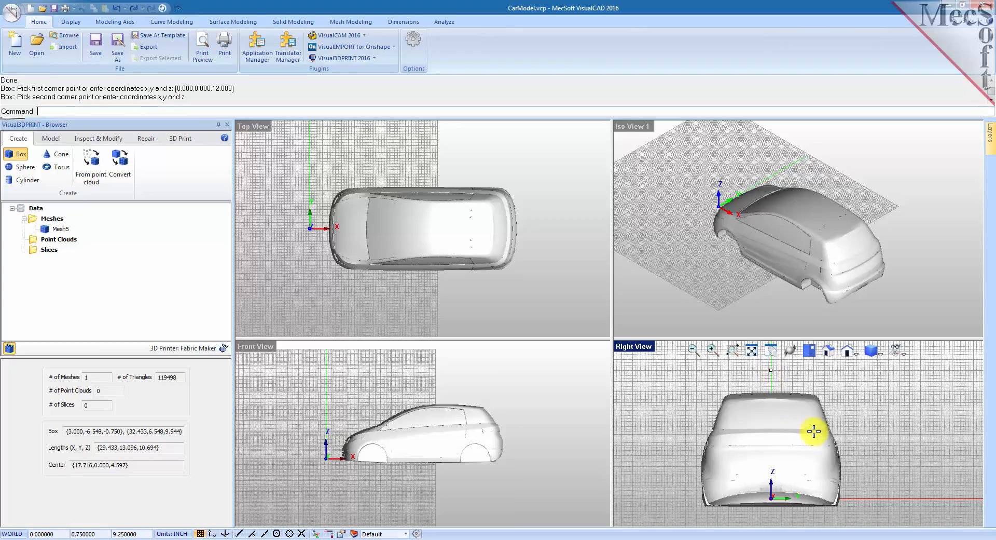
pyautogui.scroll(-2, 862, 476)
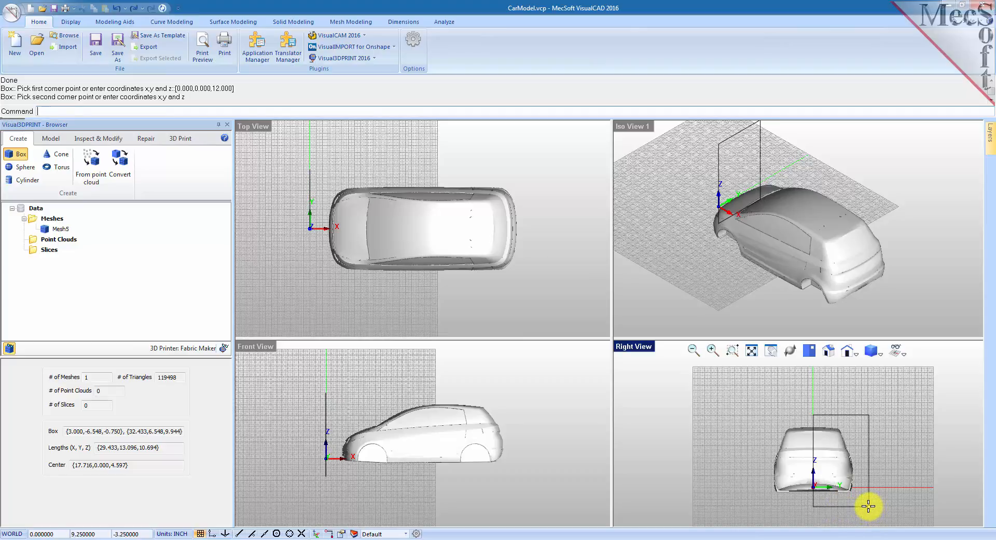
pyautogui.click(868, 506)
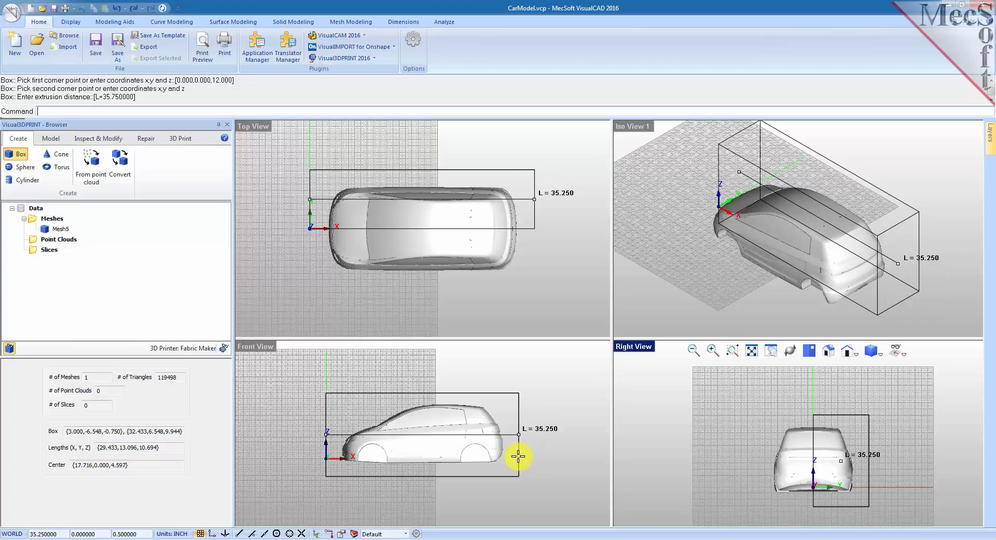
pyautogui.click(518, 456)
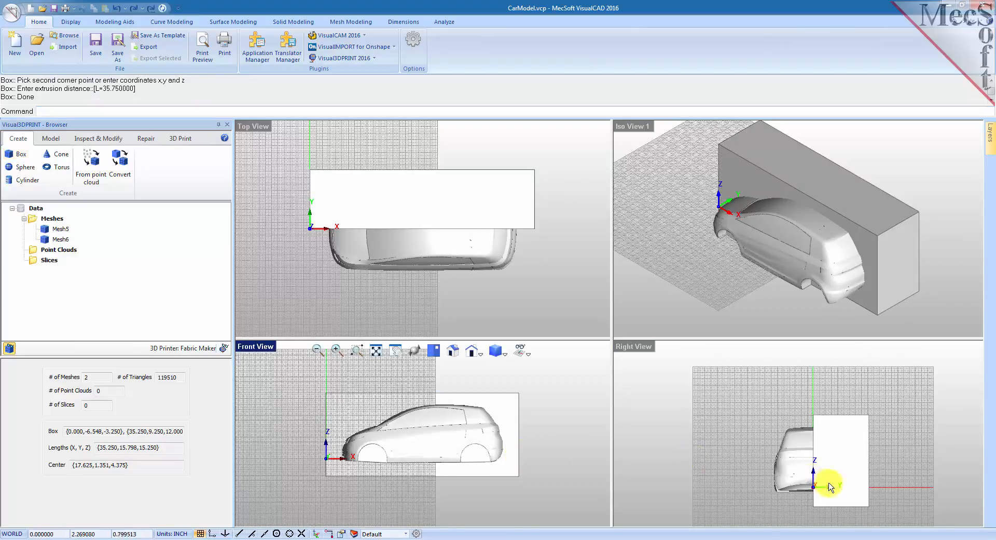
# Maximize the isometric view, highlight the car mesh and the box mesh individually, and inspect how they overlap.
pyautogui.doubleClick(637, 129)
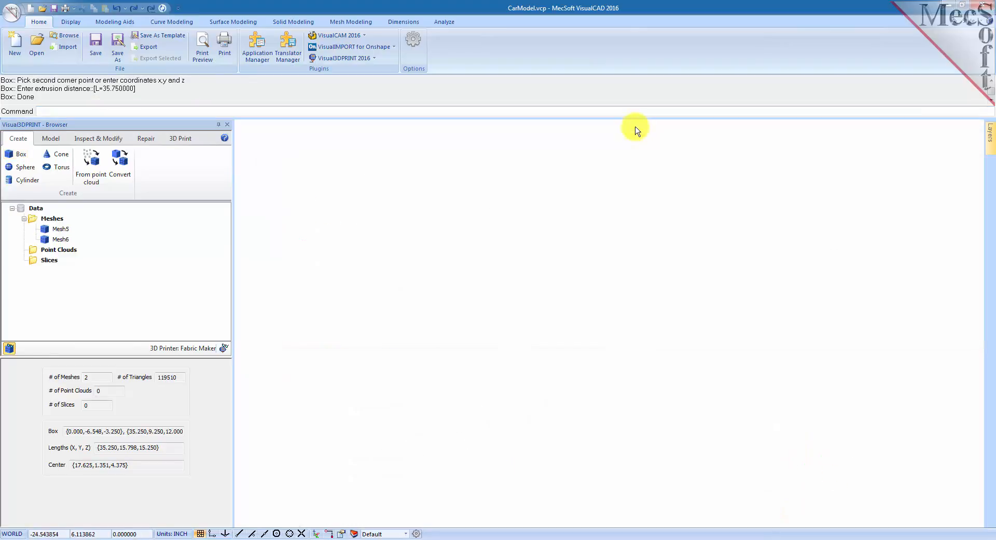
pyautogui.moveTo(643, 419); pyautogui.dragTo(444, 342, button='middle')
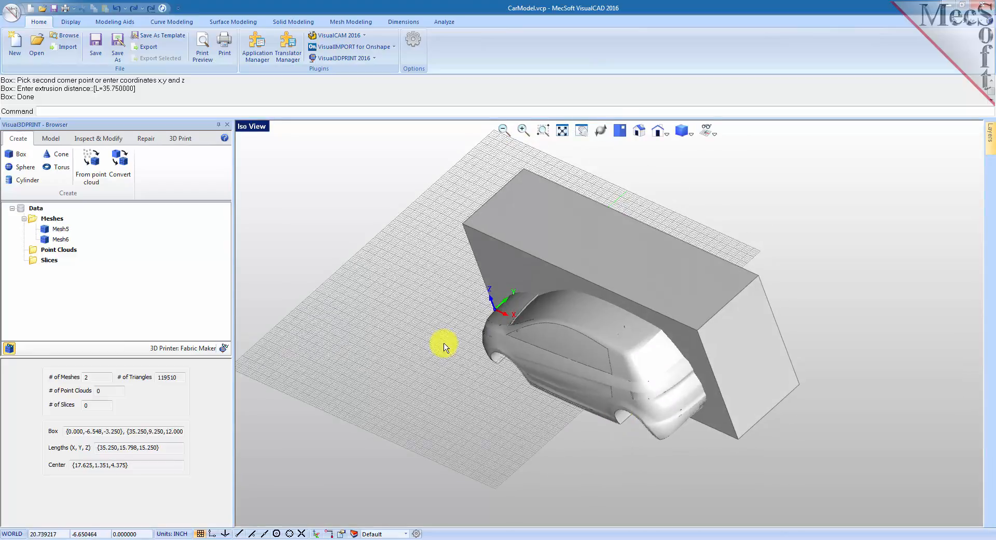
pyautogui.click(61, 229)
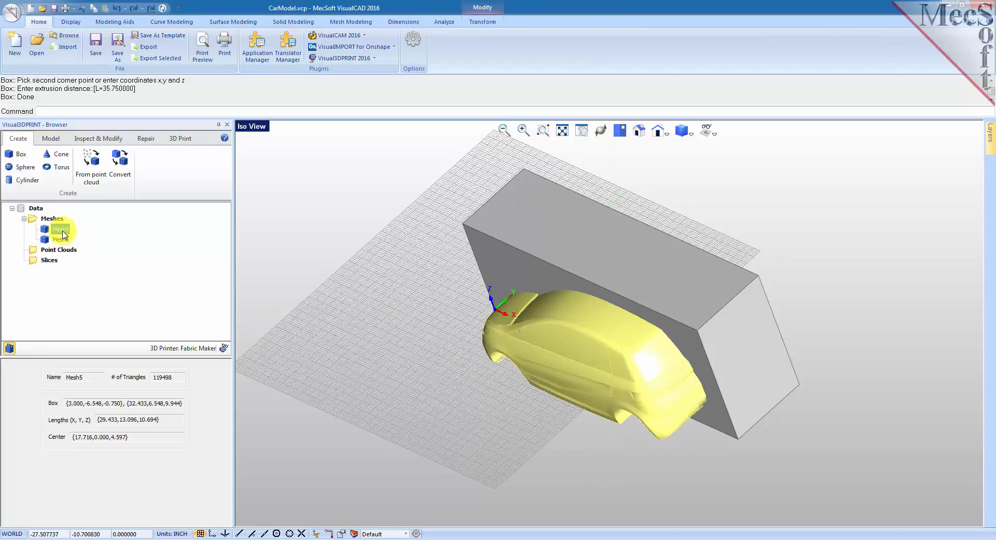
pyautogui.click(61, 240)
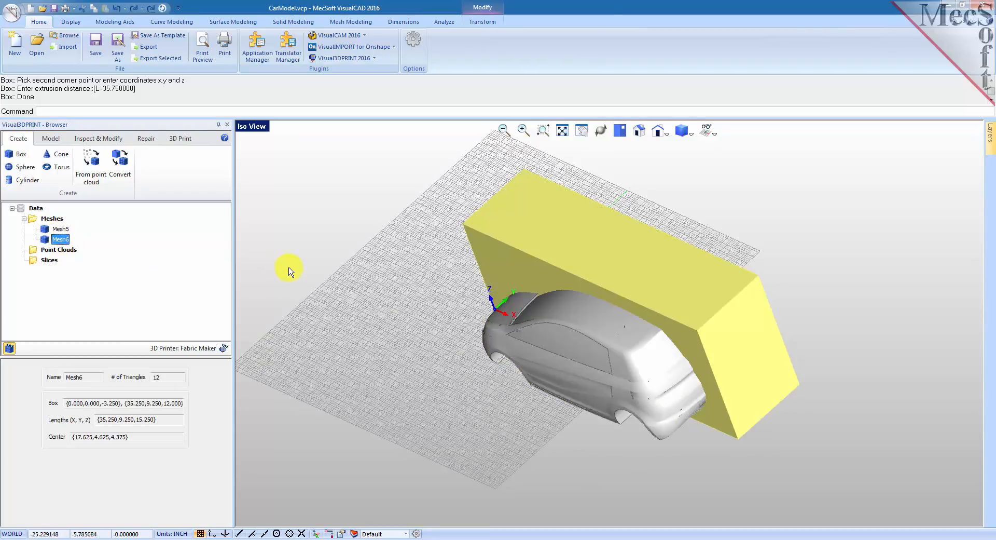
pyautogui.click(289, 271)
pyautogui.moveTo(505, 389); pyautogui.dragTo(520, 374, button='middle')
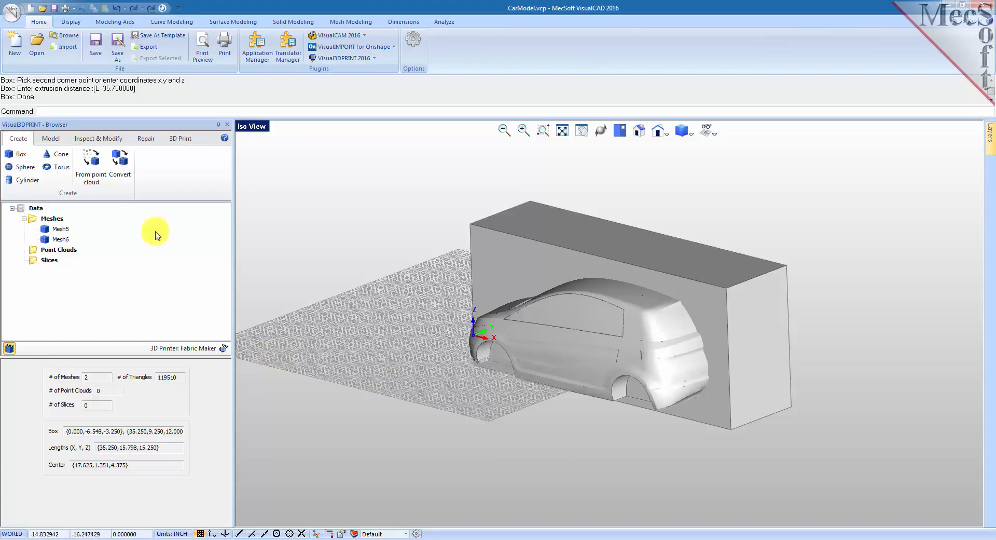
# Subtract the car mesh from the box mesh with a Boolean Subtract to form the cavity block.
pyautogui.click(50, 138)
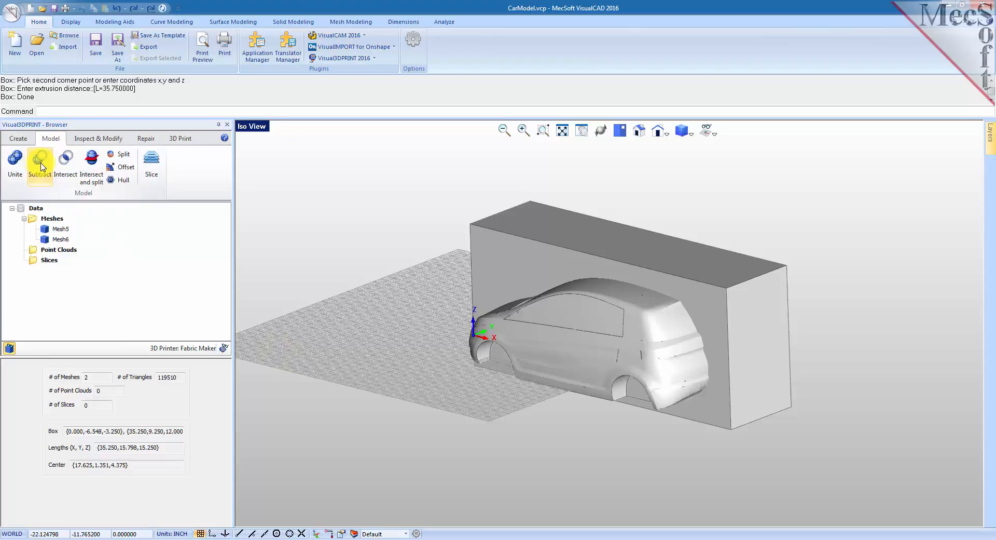
pyautogui.click(42, 175)
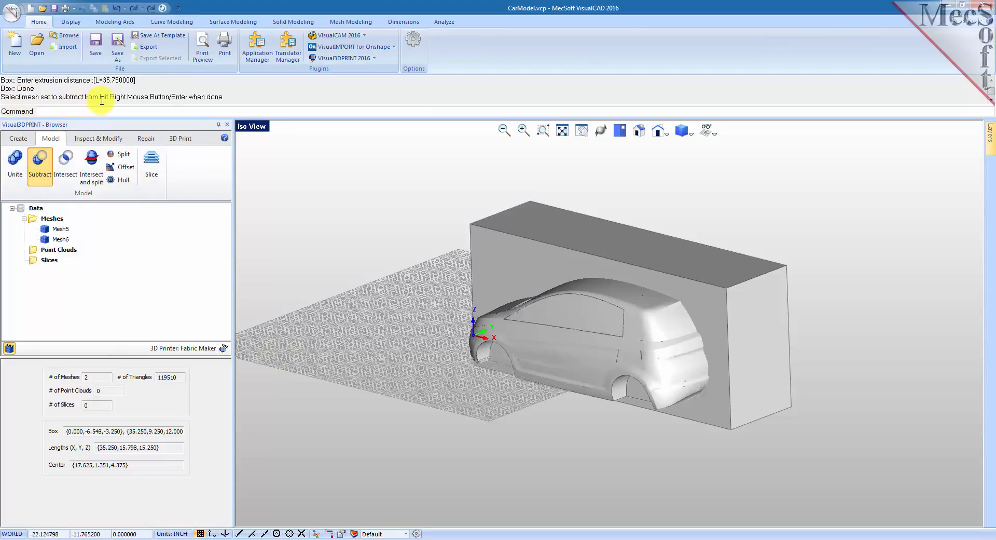
pyautogui.click(752, 295)
pyautogui.rightClick(859, 222)
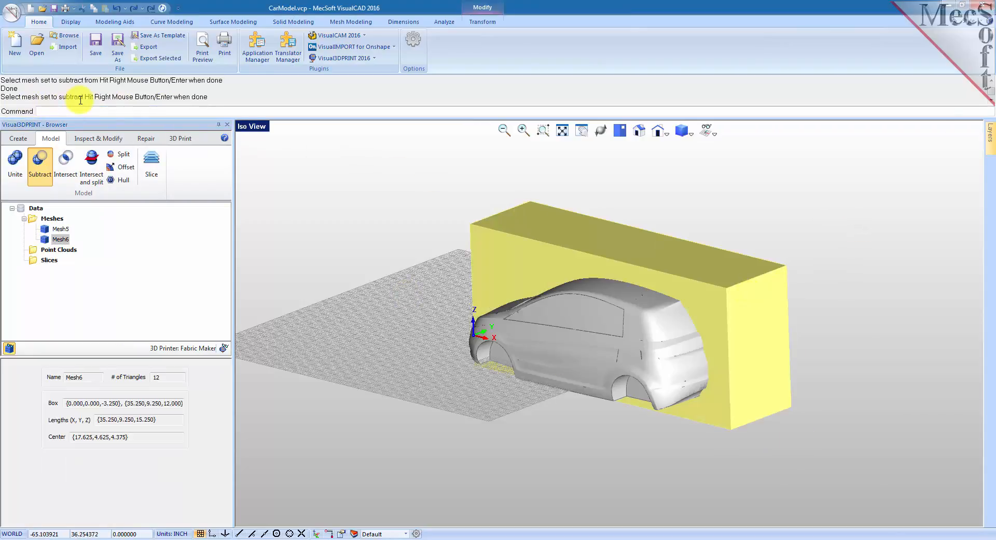
pyautogui.click(524, 339)
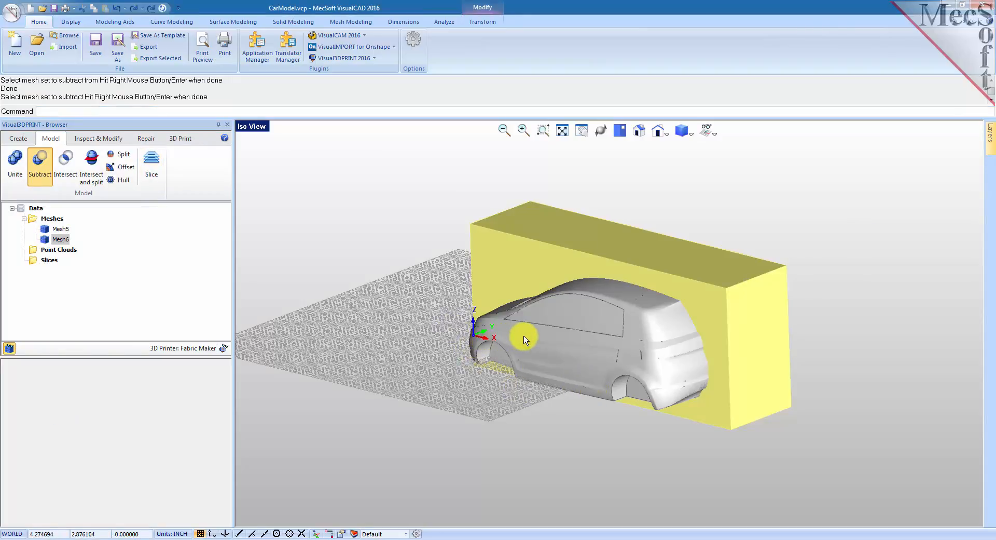
pyautogui.rightClick(363, 212)
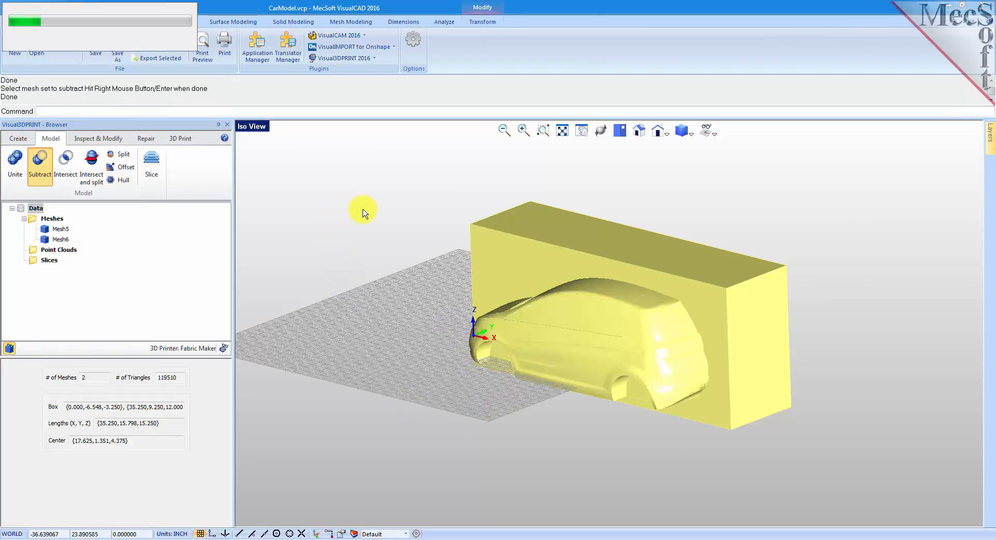
# Hide the grid and inspect the car-shaped cavity in the block up close.
pyautogui.moveTo(620, 447)
pyautogui.mouseDown(button='middle')
pyautogui.moveTo(578, 429)
pyautogui.moveTo(645, 452)
pyautogui.moveTo(638, 463)
pyautogui.moveTo(634, 453)
pyautogui.mouseUp(button='middle')
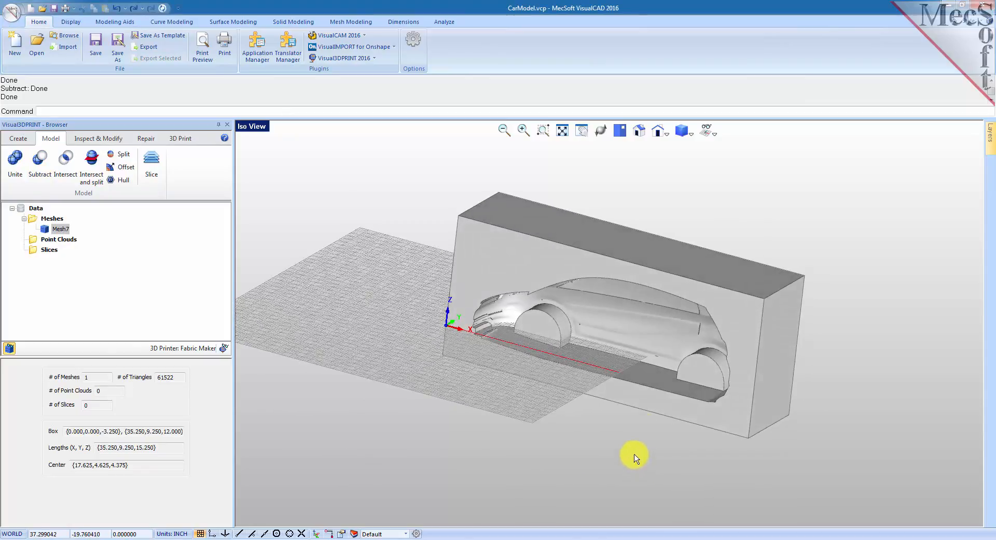
pyautogui.click(716, 136)
pyautogui.click(740, 151)
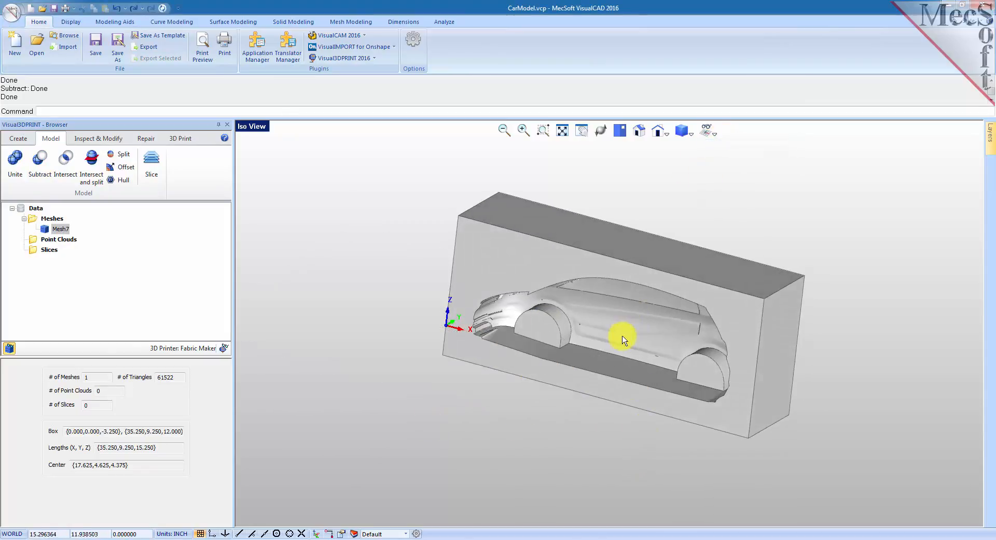
pyautogui.scroll(3, 621, 338)
pyautogui.moveTo(604, 380); pyautogui.dragTo(634, 378, button='middle')
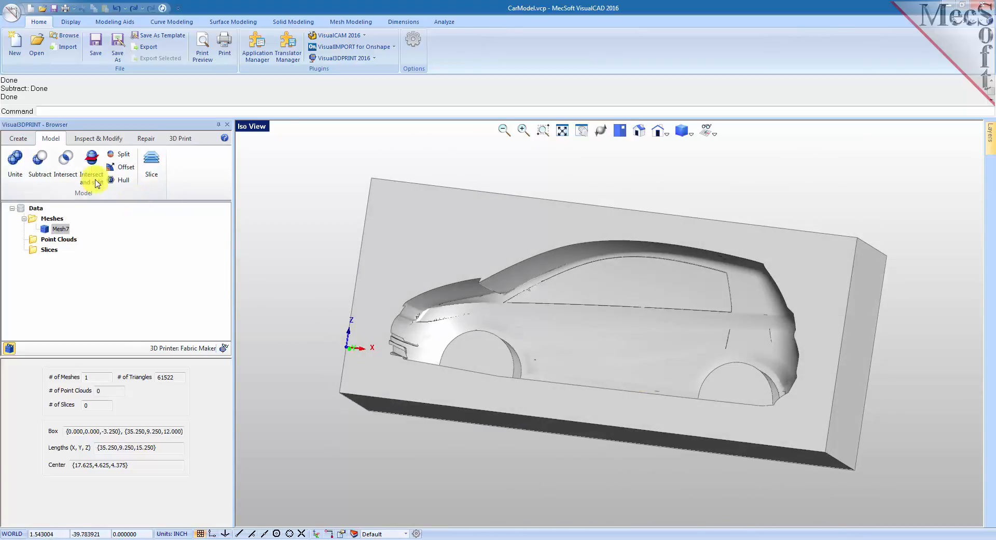
# Run all Diagnose checks on the cavity block mesh, review the open edges result, close the diagnosis, and inspect the cavity.
pyautogui.click(145, 138)
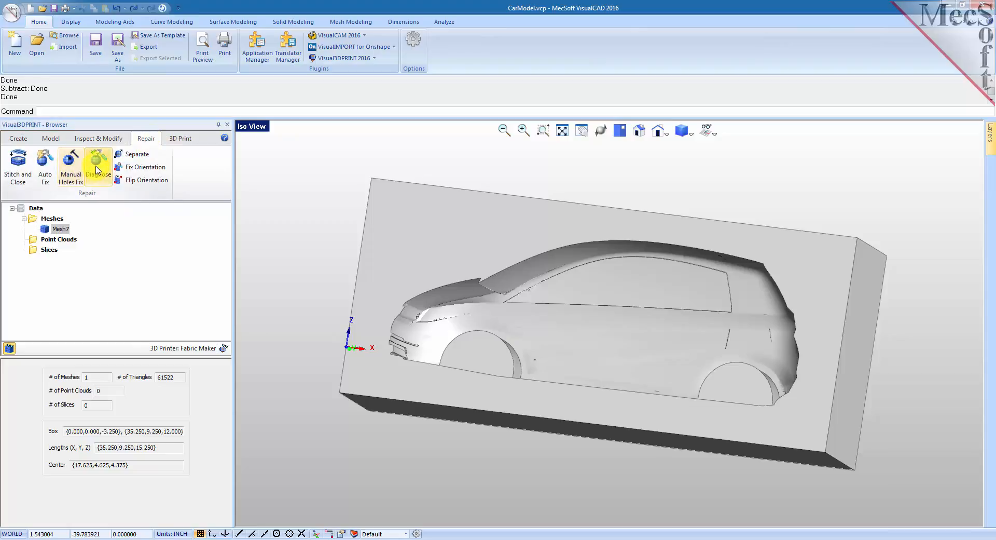
pyautogui.click(94, 160)
pyautogui.click(412, 383)
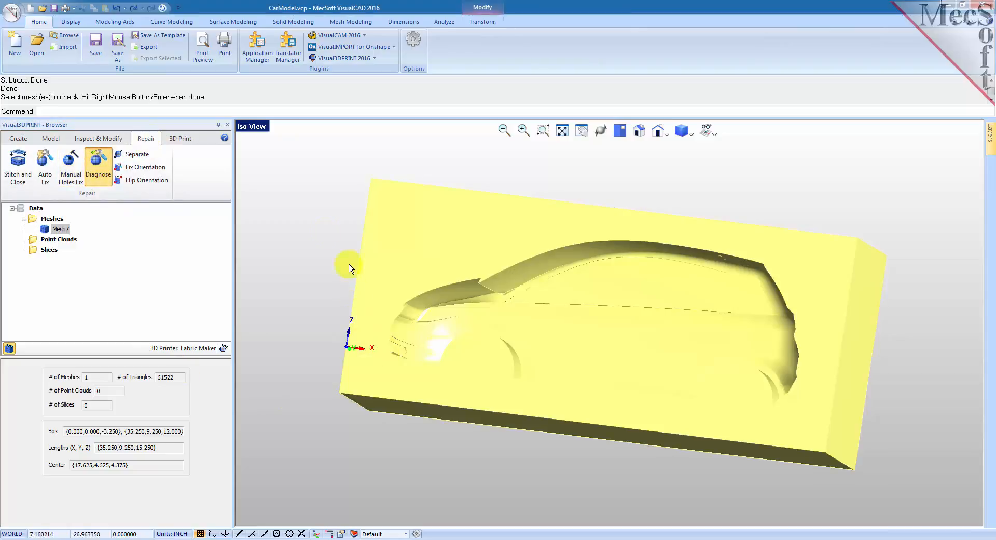
pyautogui.rightClick(322, 229)
pyautogui.click(130, 523)
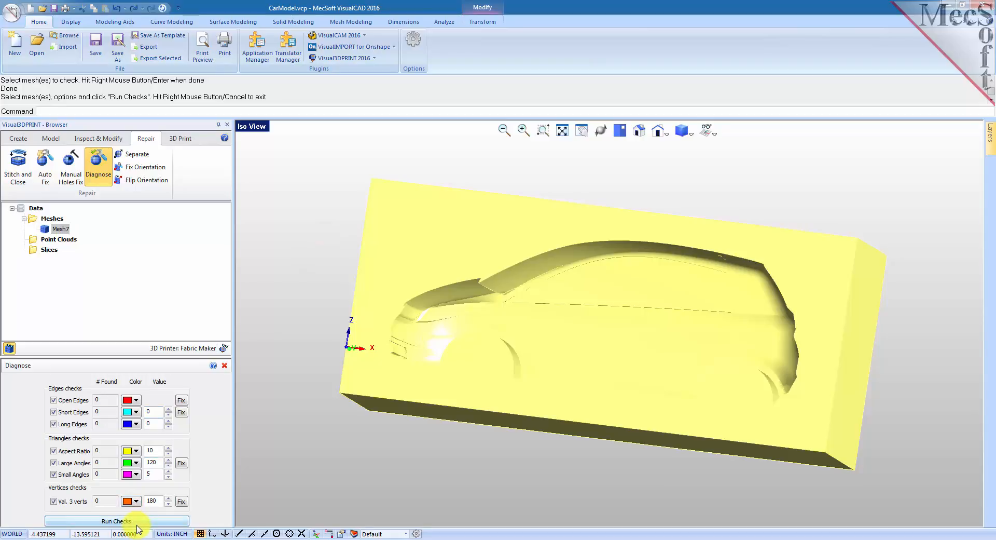
pyautogui.click(131, 521)
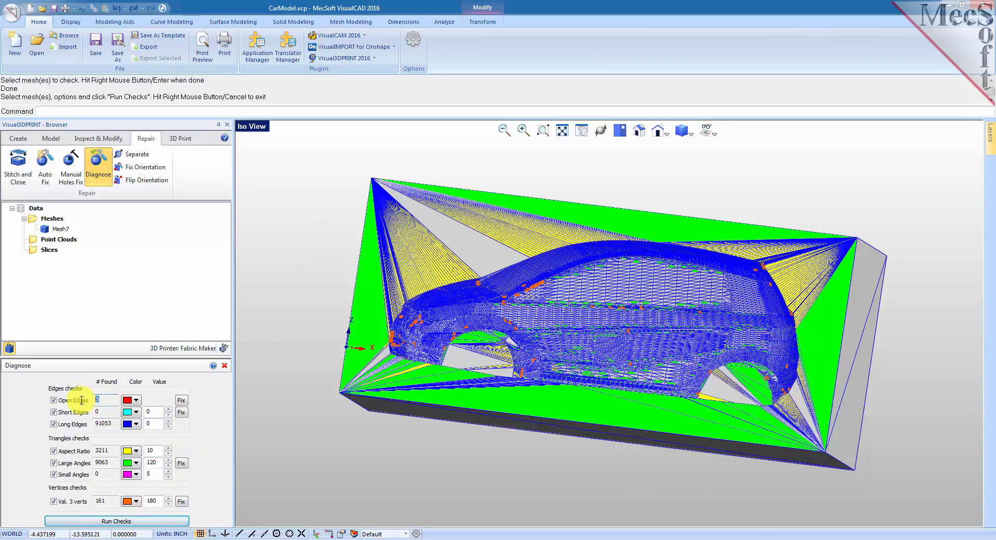
pyautogui.moveTo(97, 399); pyautogui.dragTo(238, 399)
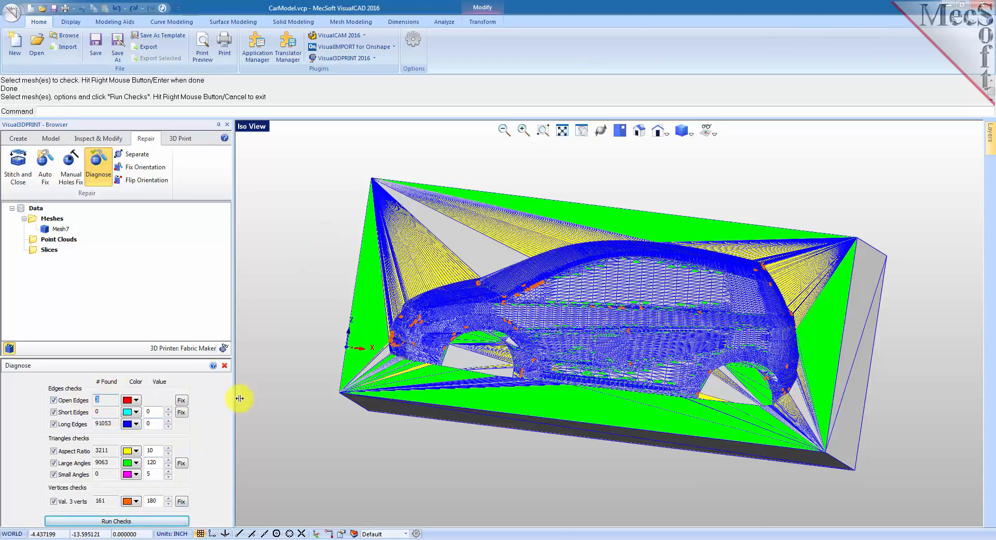
pyautogui.click(225, 365)
pyautogui.moveTo(383, 460)
pyautogui.mouseDown(button='right')
pyautogui.moveTo(373, 443)
pyautogui.moveTo(383, 456)
pyautogui.mouseUp(button='right')
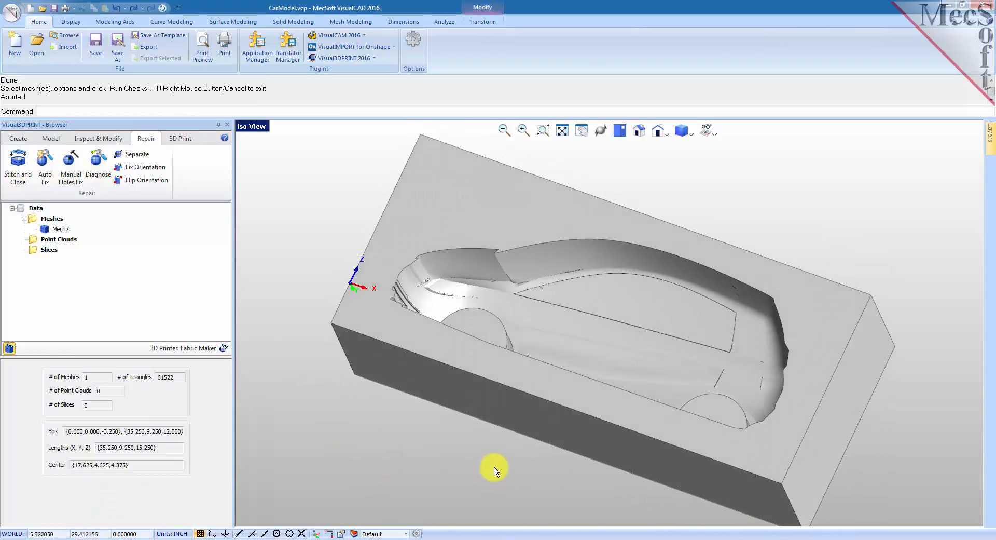
pyautogui.moveTo(494, 471); pyautogui.dragTo(493, 453, button='right')
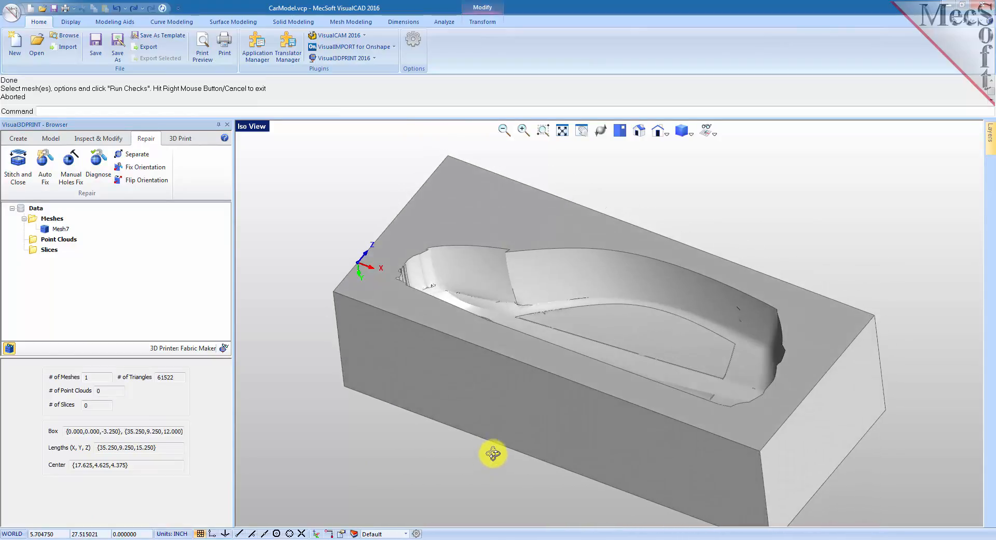